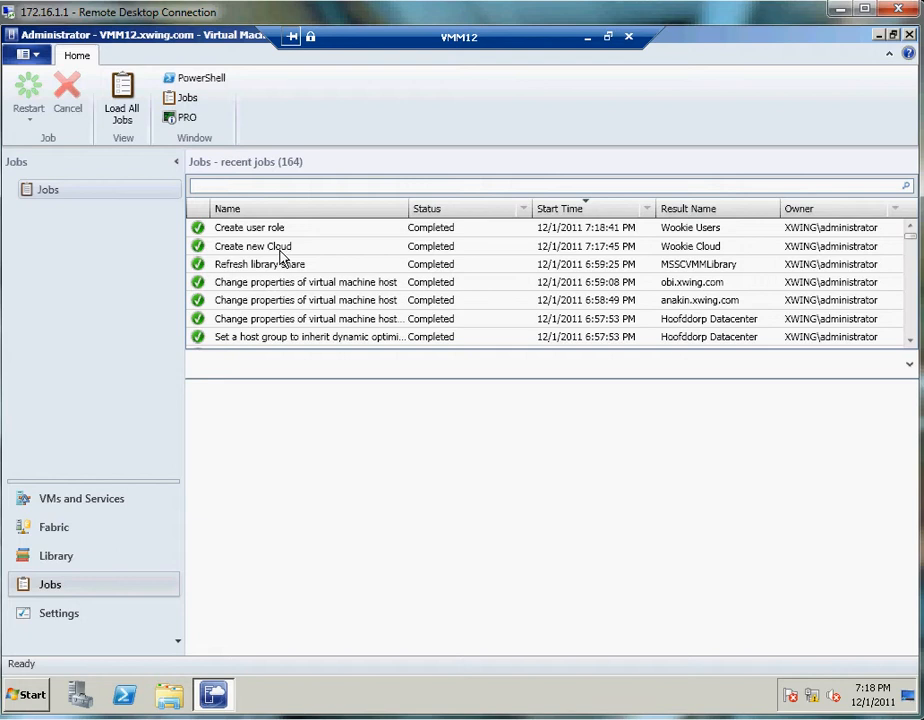
Review the "Create new Cloud" and "Create user role" jobs and the Wookie Cloud overview, expanding its Wookie Users role.
click(281, 249)
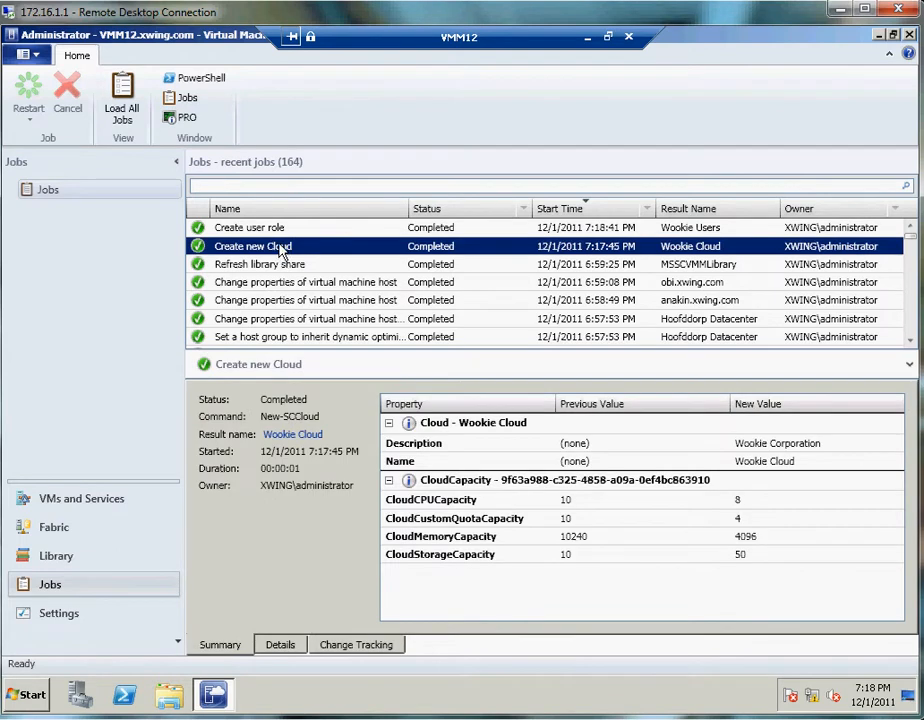
click(285, 230)
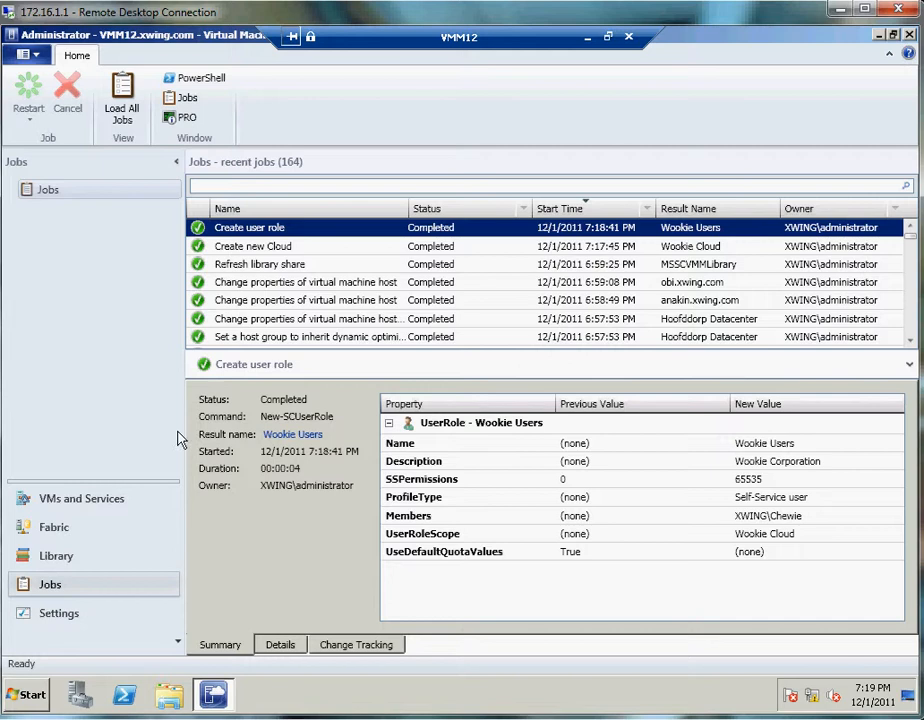
click(65, 499)
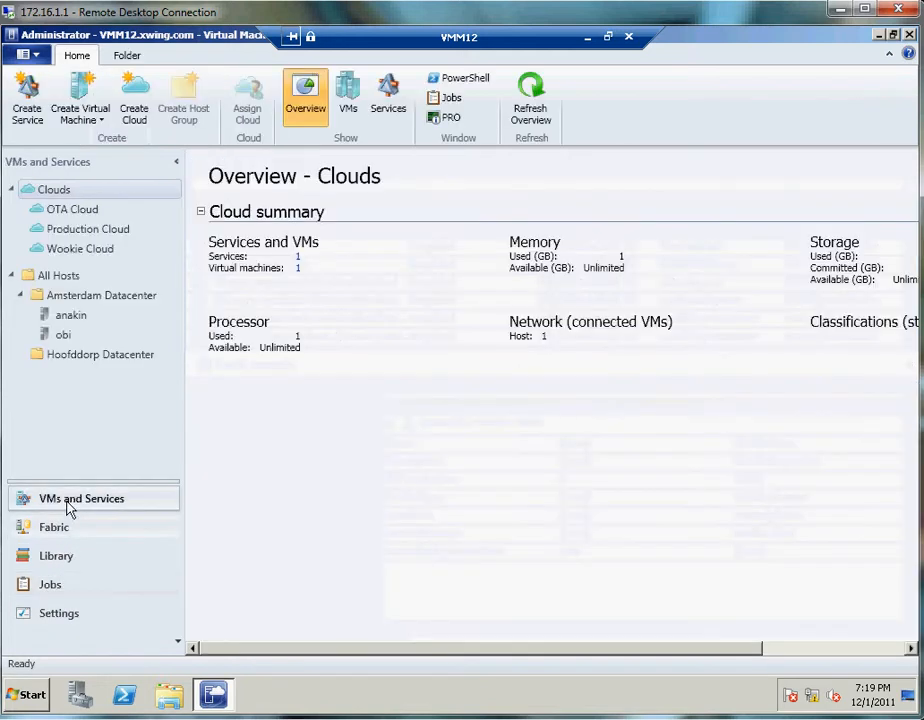
click(88, 254)
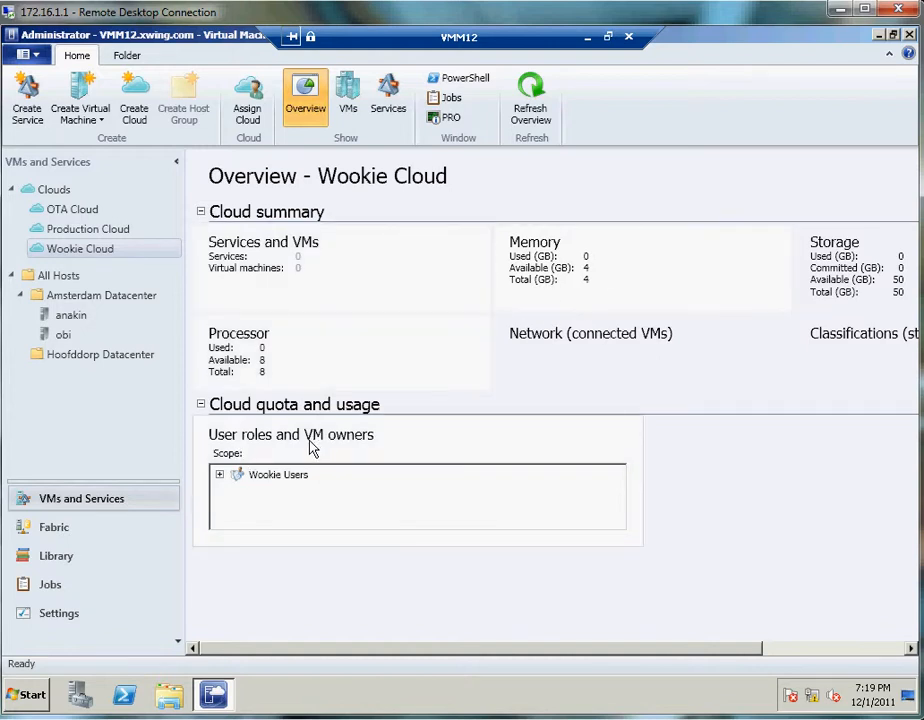
click(220, 475)
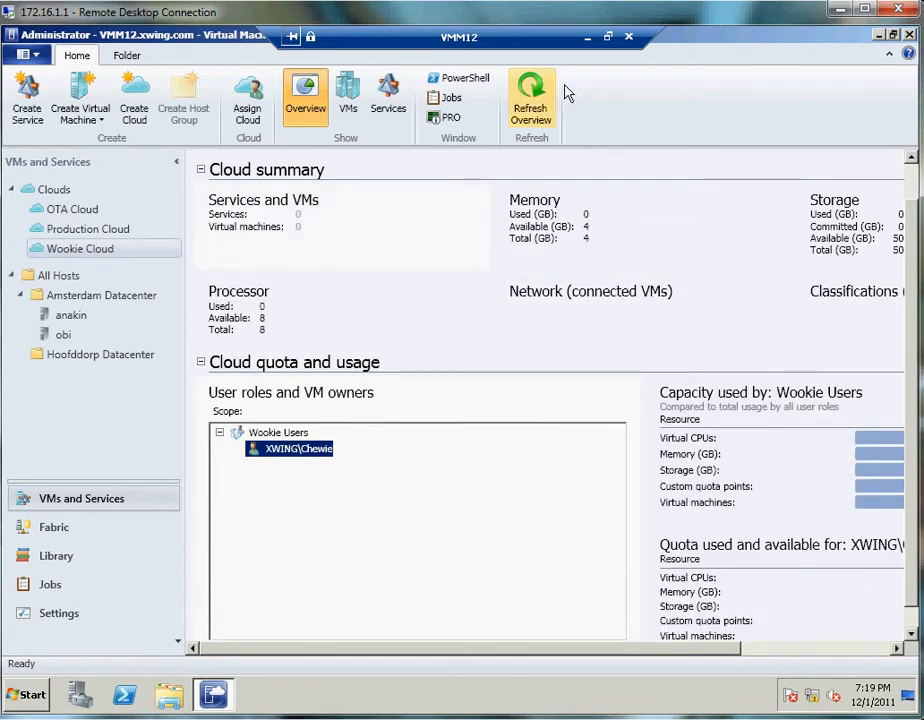
Switch to the SM12 remote session, open the "Customer Onboarding Has Completed!" message in Outlook, and highlight the AD user account name.
click(588, 37)
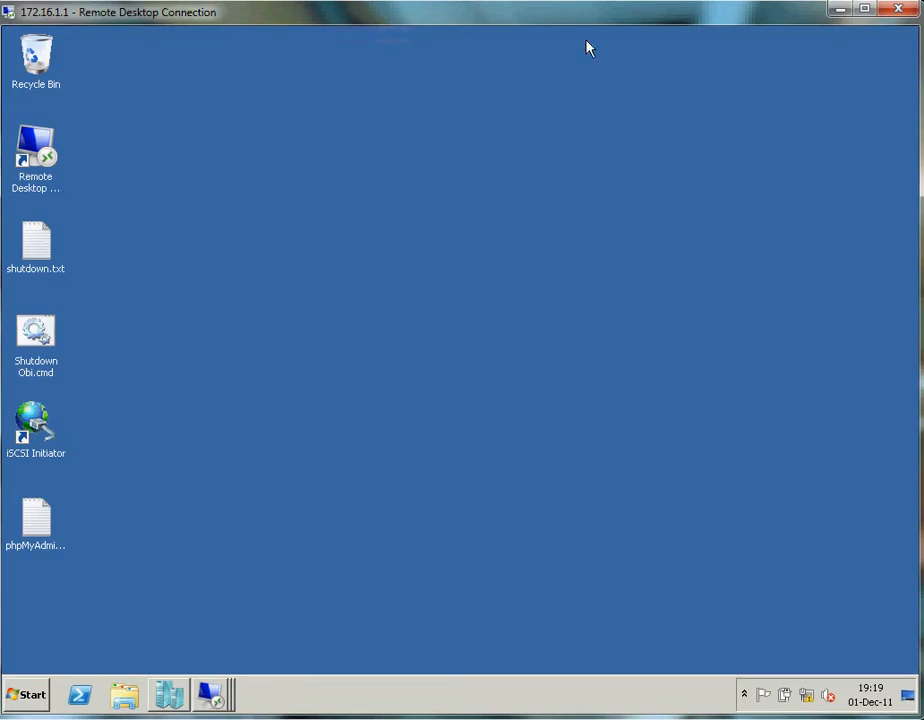
click(216, 695)
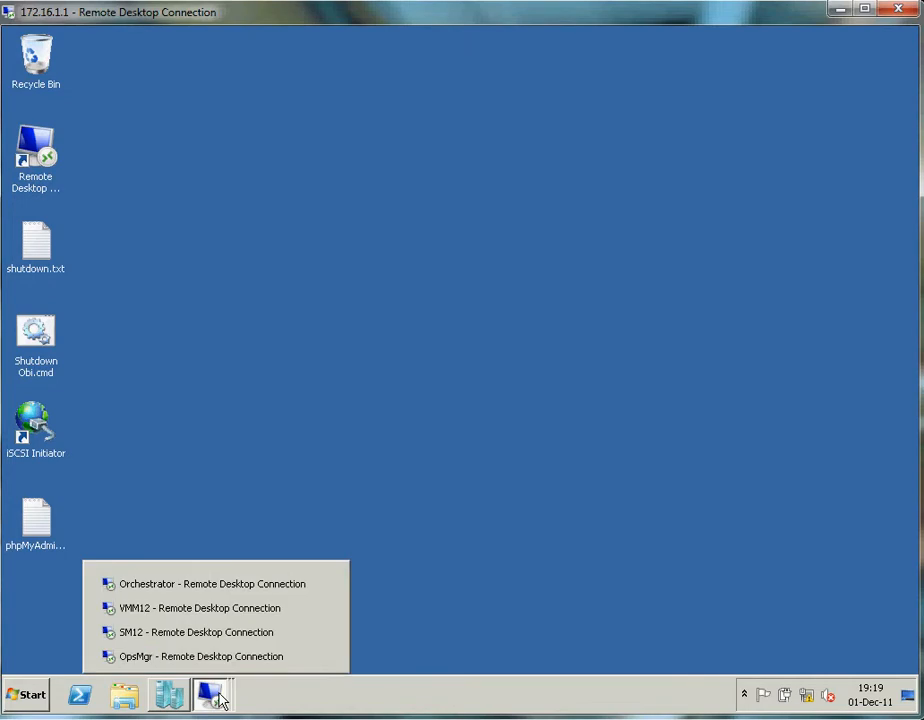
click(189, 633)
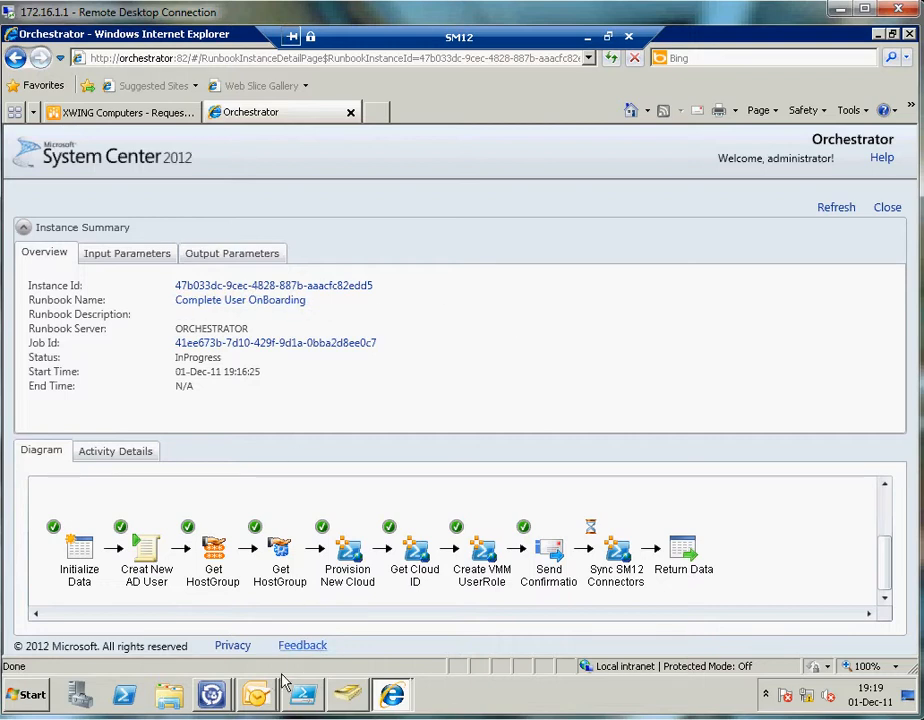
click(260, 698)
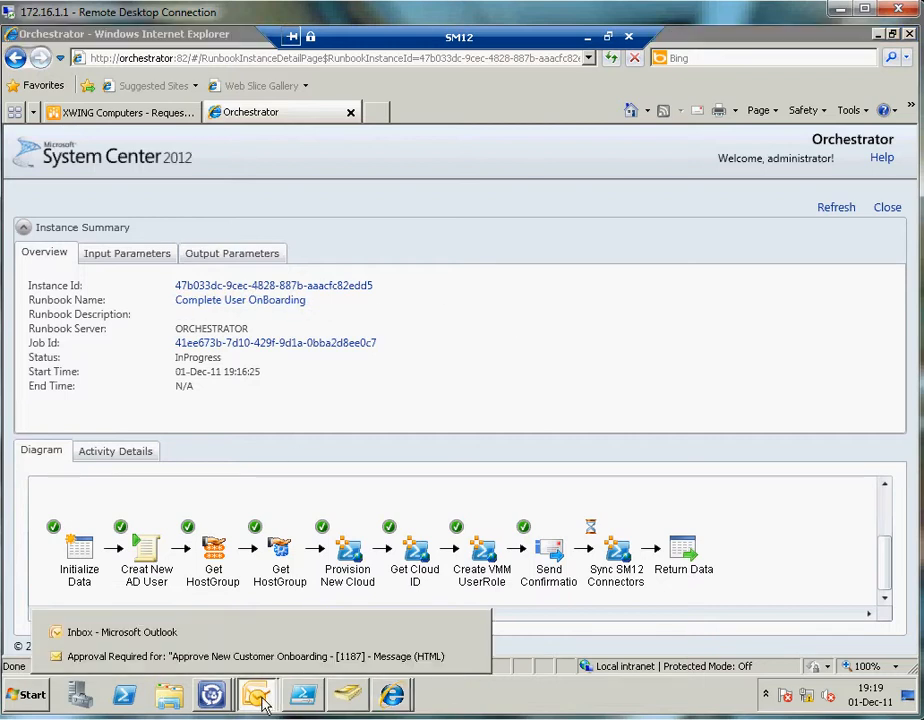
click(165, 633)
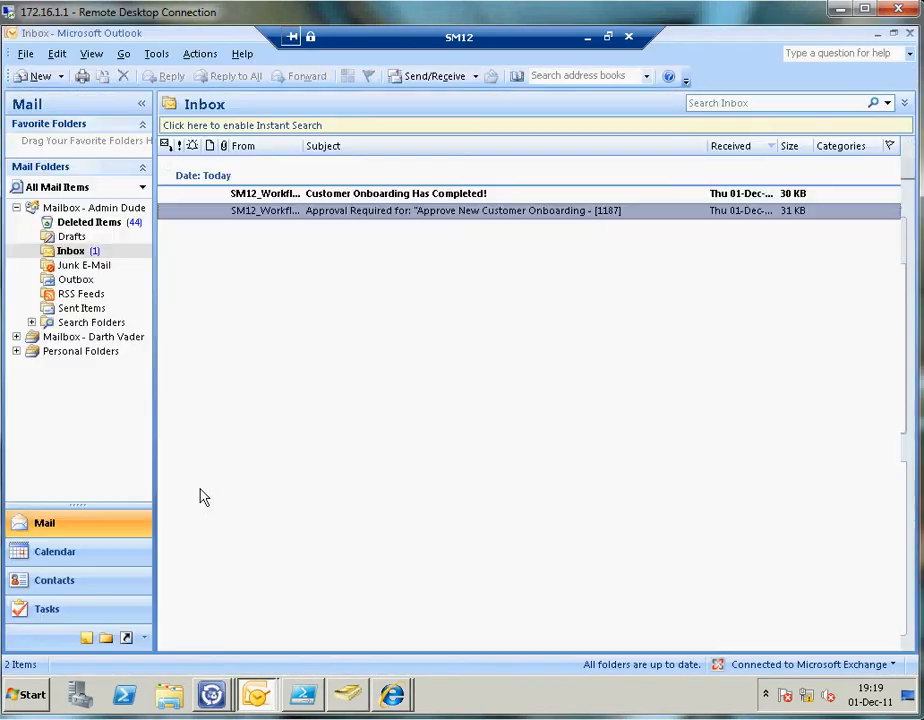
double_click(333, 199)
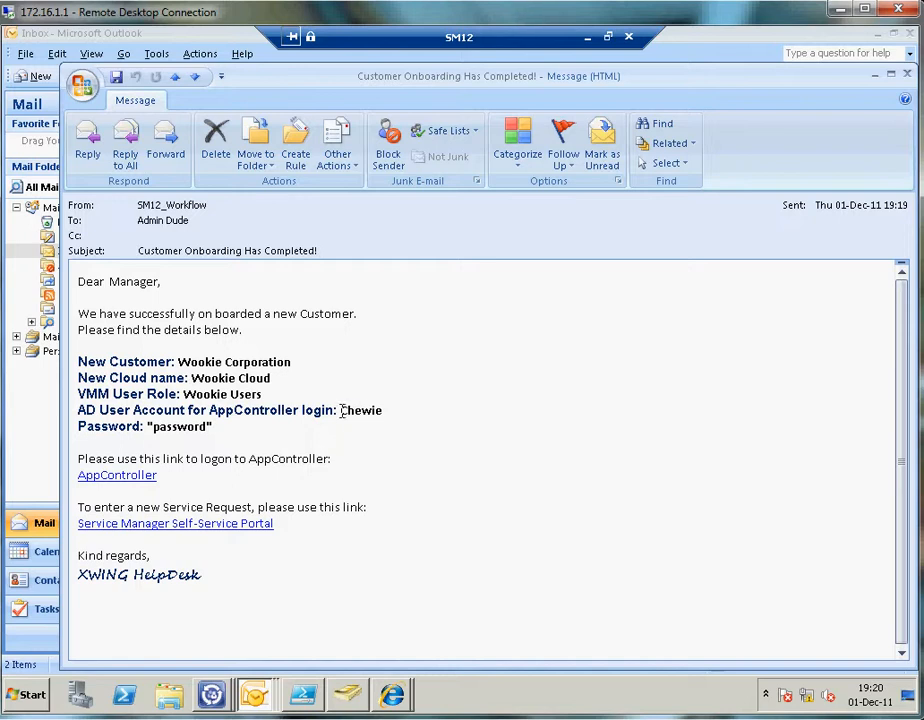
drag(341, 410, 390, 410)
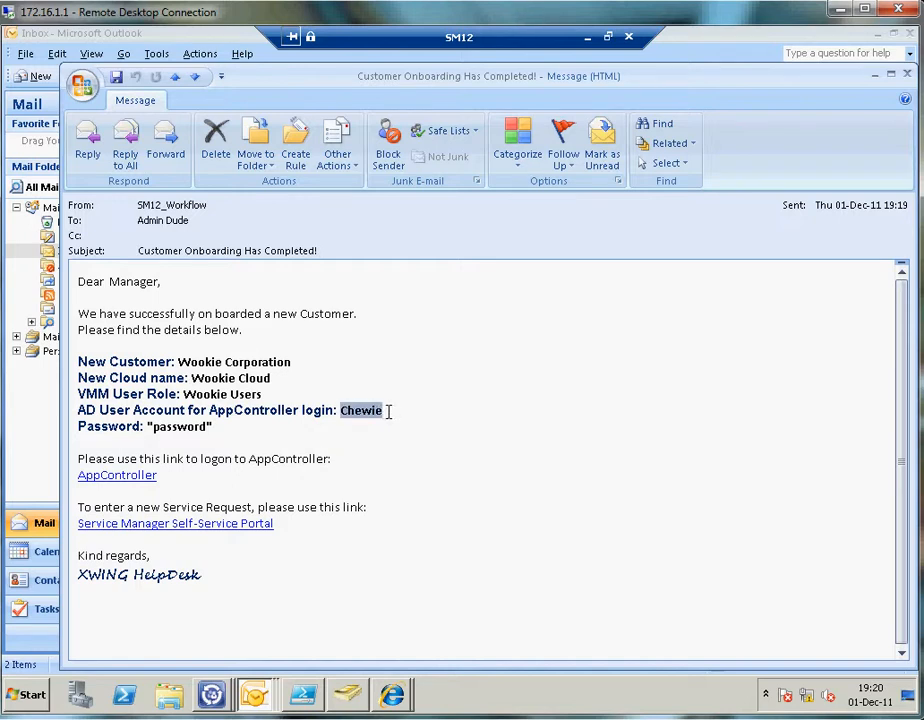
Inspect the new user's general properties and description in Active Directory Users and Computers, closing them without changes and returning to the e-mail.
click(345, 695)
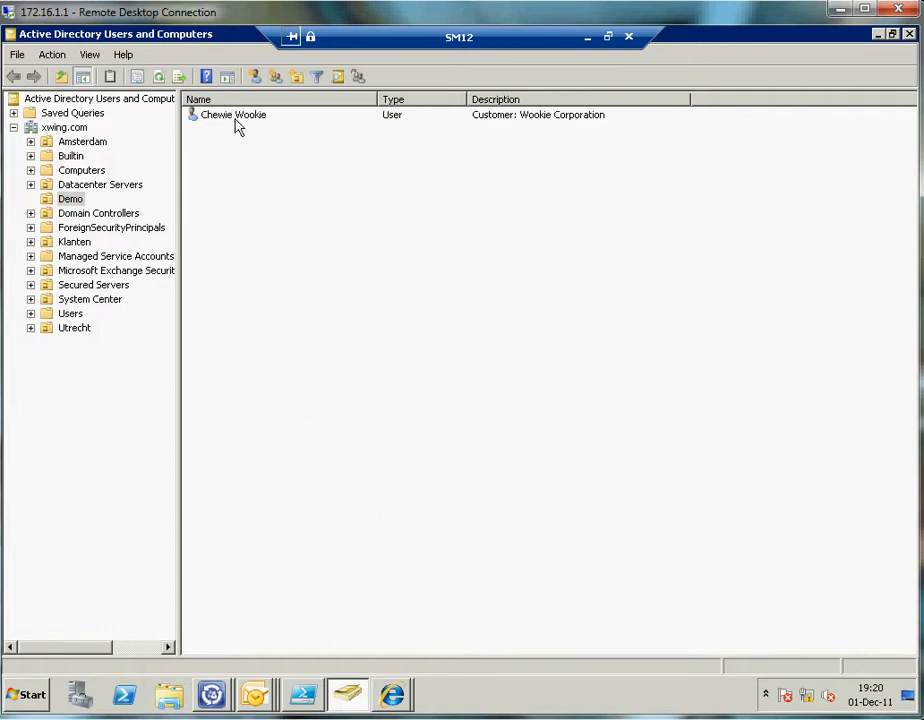
double_click(236, 118)
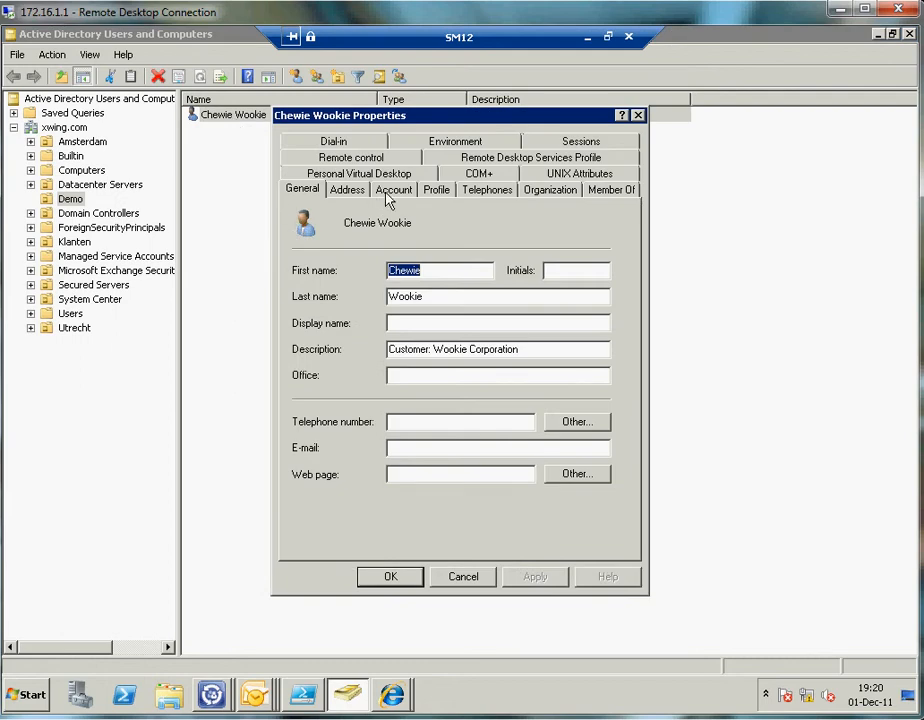
drag(530, 349, 365, 336)
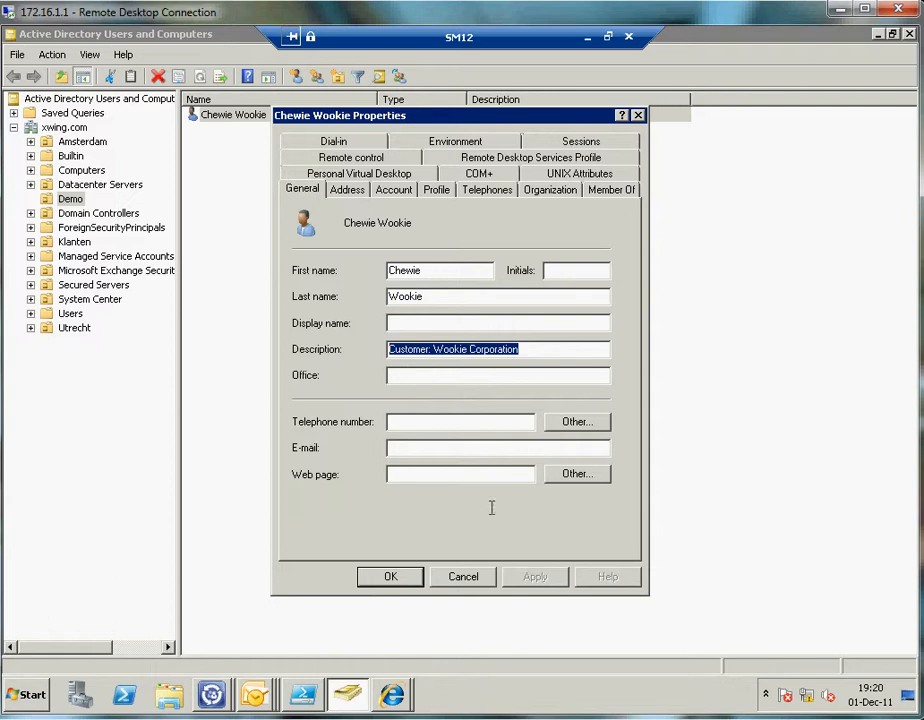
click(471, 583)
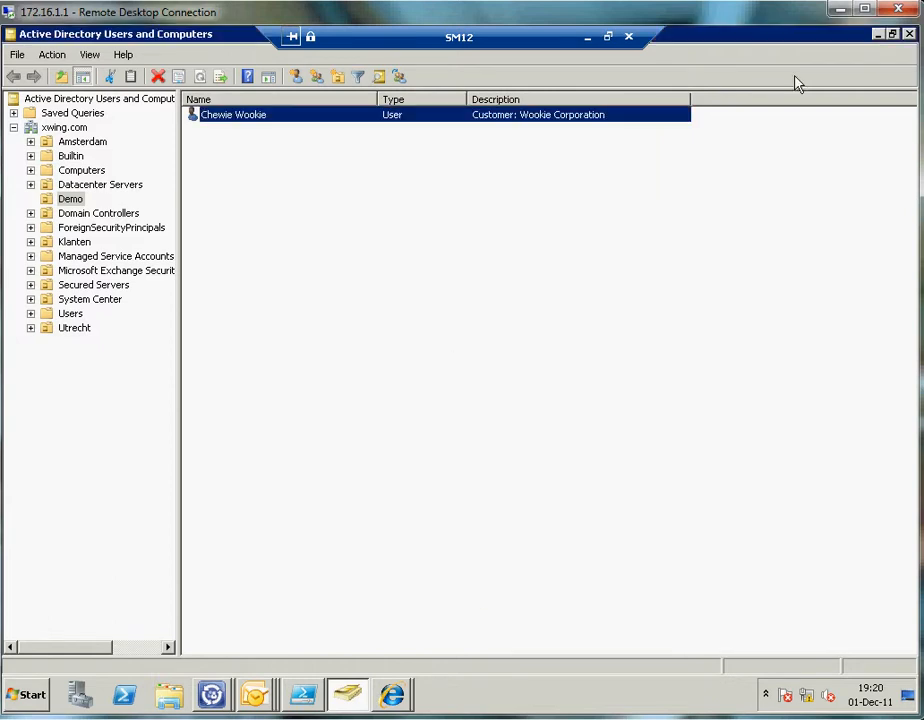
click(876, 36)
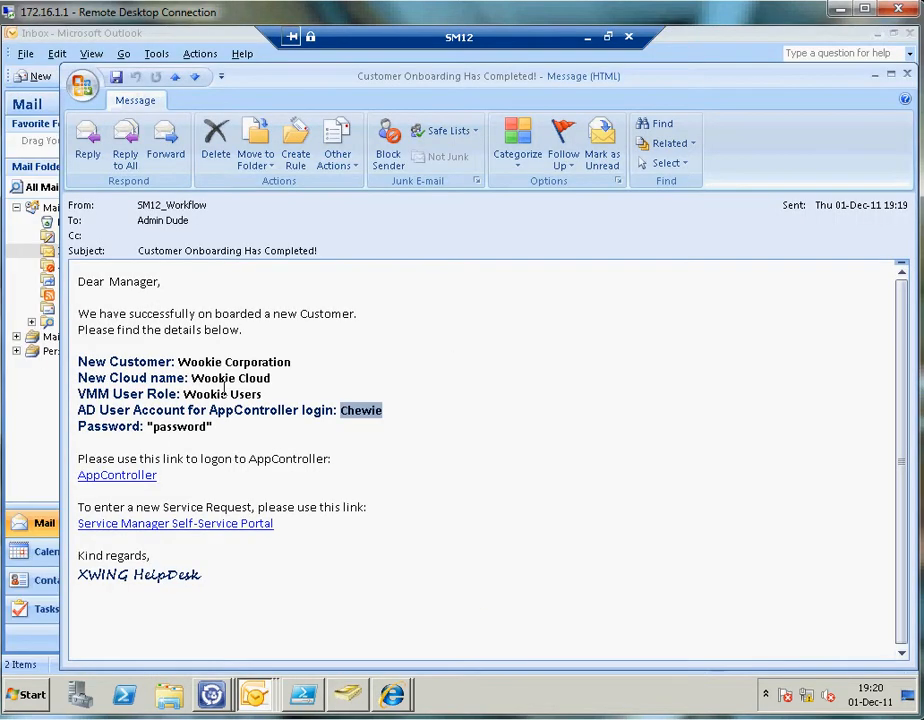
Follow the AppController link in the e-mail and sign in with the new user's domain account name and password.
click(116, 476)
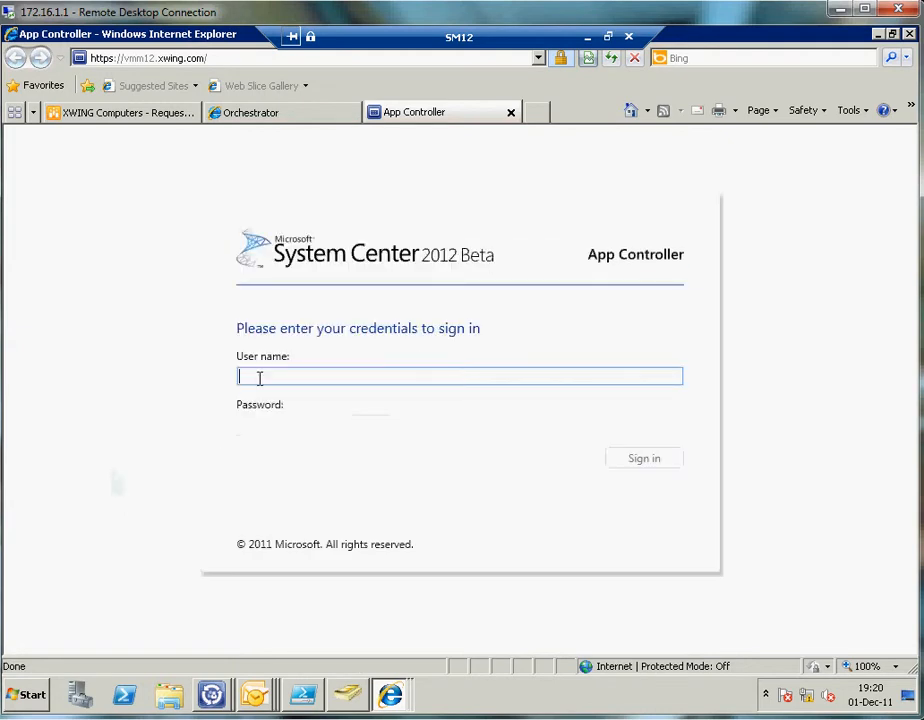
text(xwing\Chewie)
key(Tab)
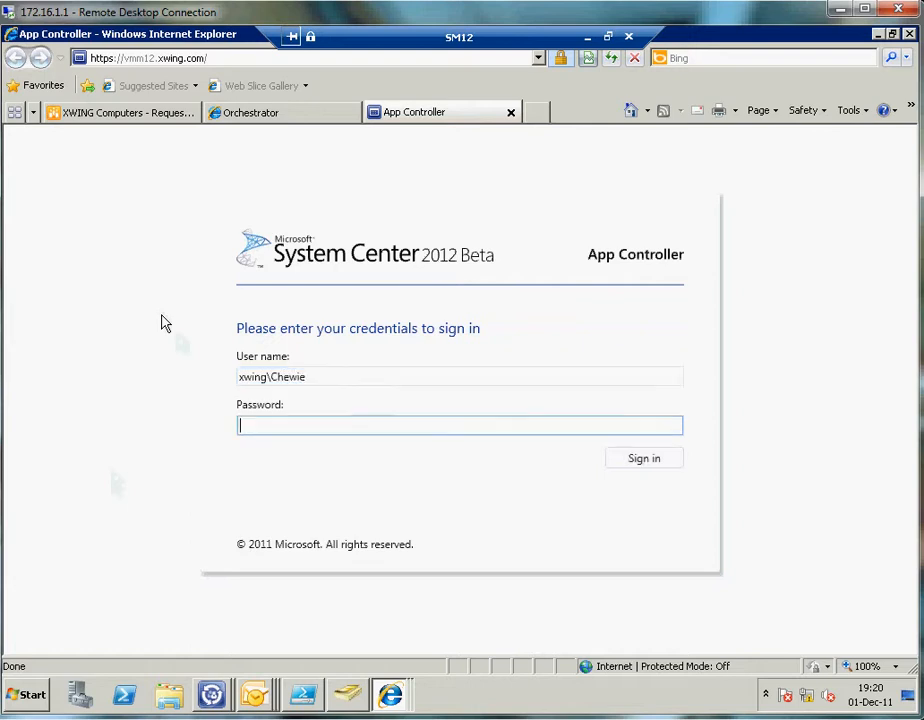
text(••••••)
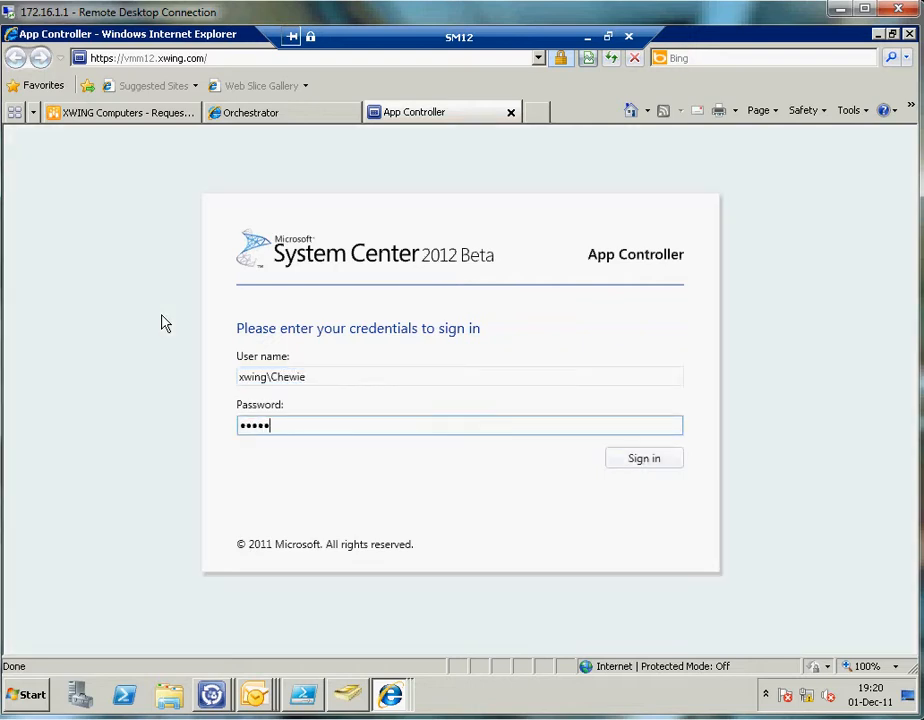
text(••)
click(651, 465)
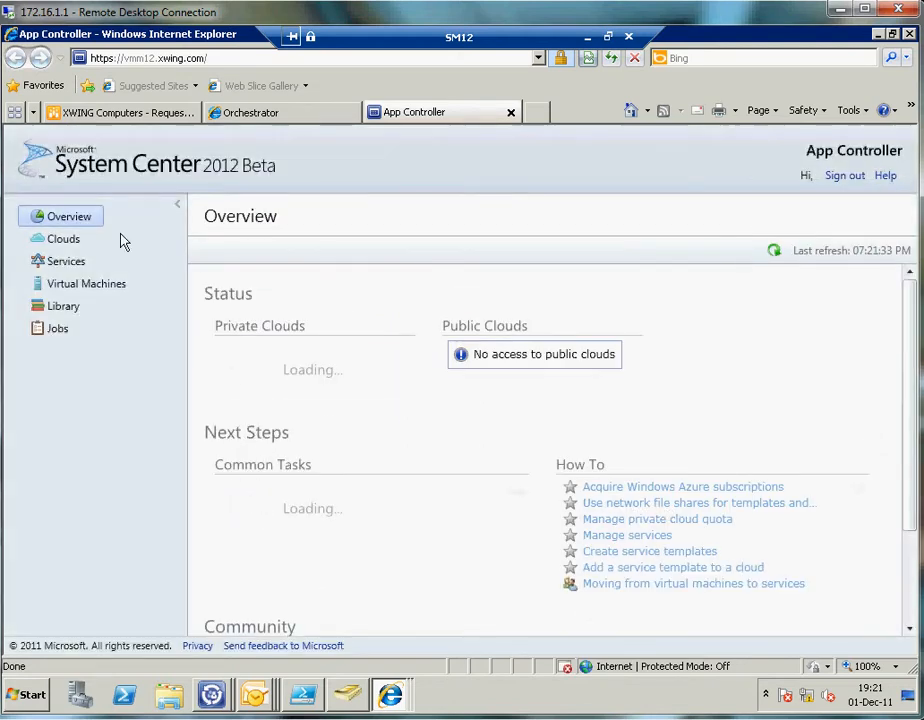
Review the clouds, deployed services, virtual machines and library shares accessible to the new user.
click(62, 241)
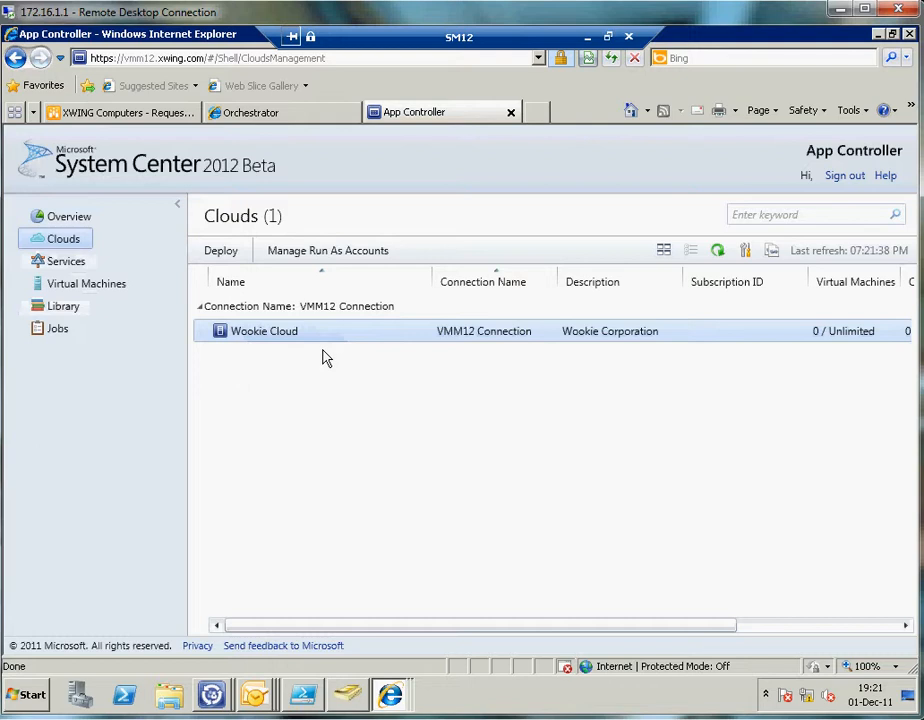
click(67, 263)
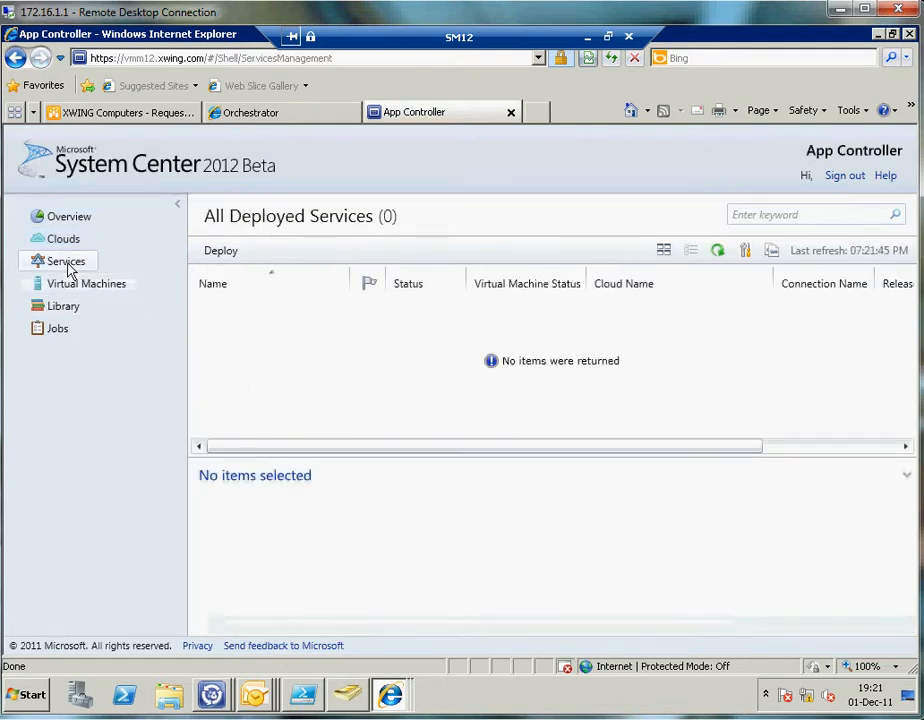
click(90, 286)
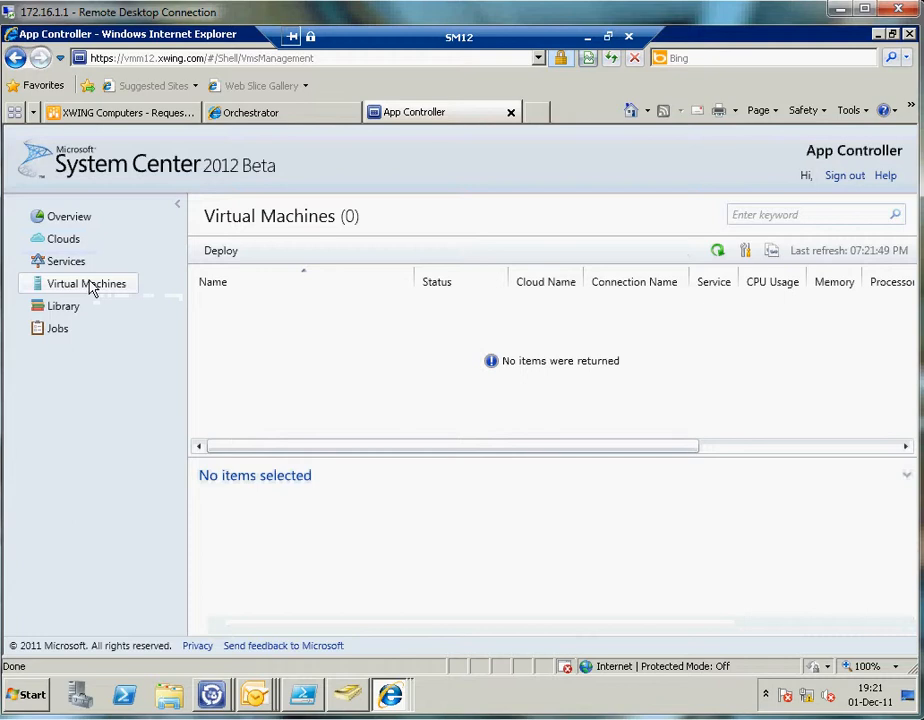
click(72, 314)
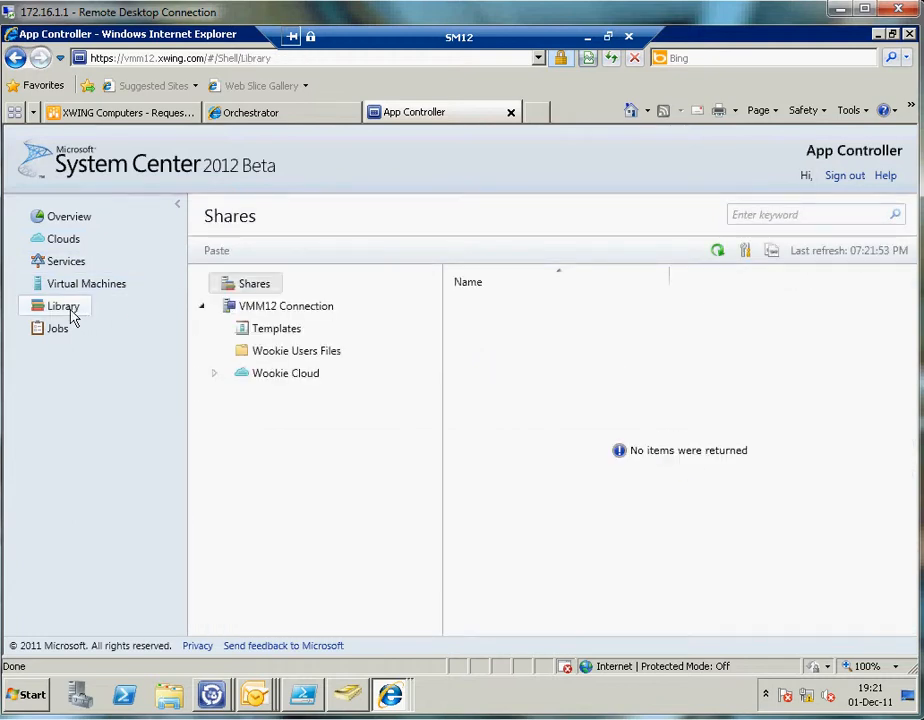
View the VMM12 Connection templates and check which cloud the NCC-1701 Service template can be deployed to, cancelling the deployment.
click(296, 333)
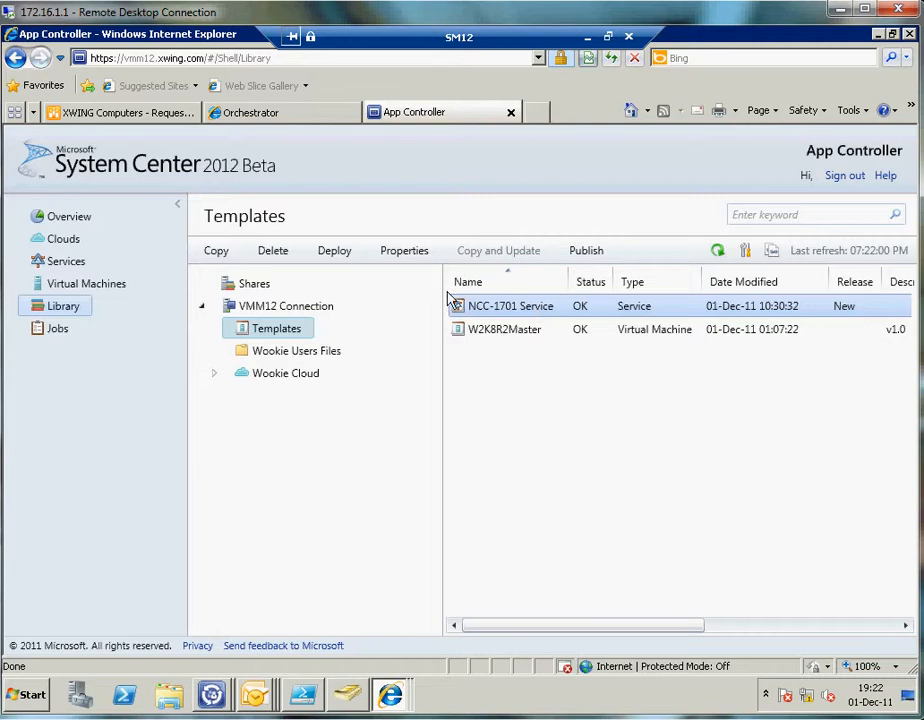
click(331, 255)
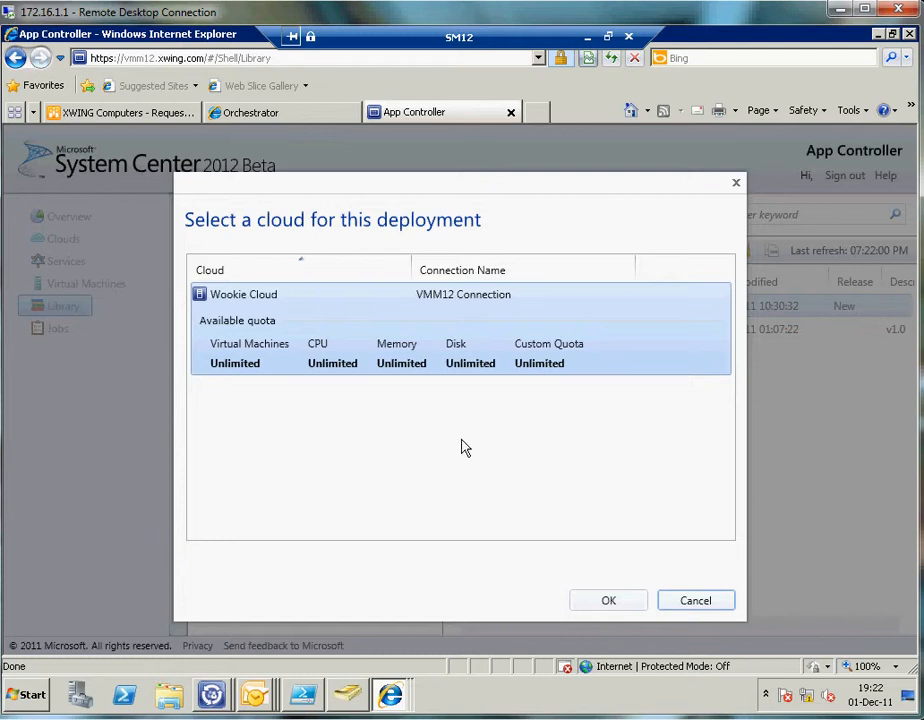
click(704, 601)
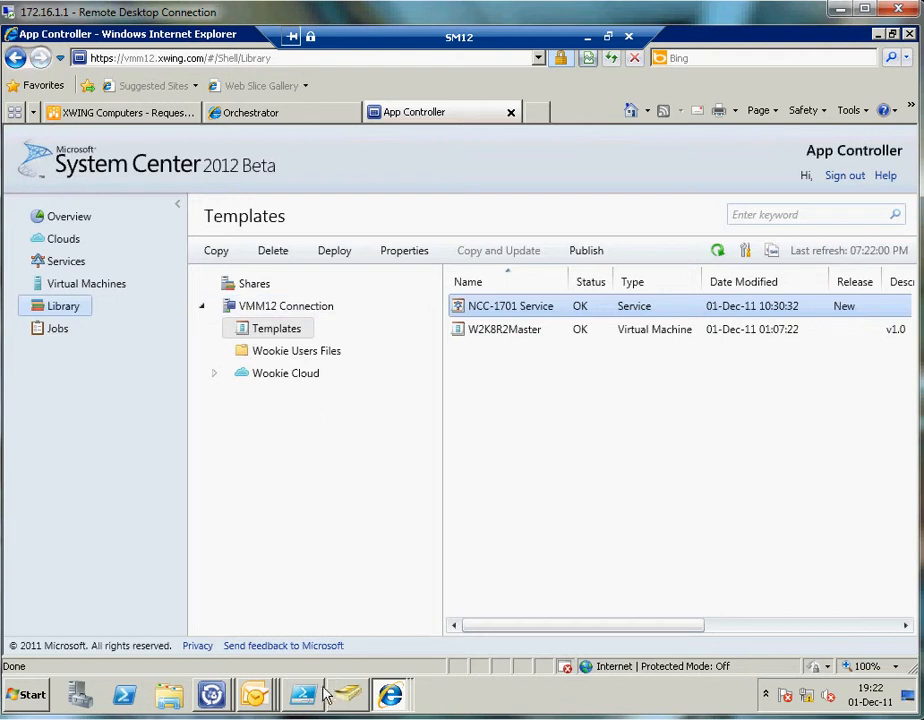
Check the Complete User OnBoarding runbook diagram in Orchestrator, and close the open 1188 activity and SR1186 service request forms without saving.
click(276, 115)
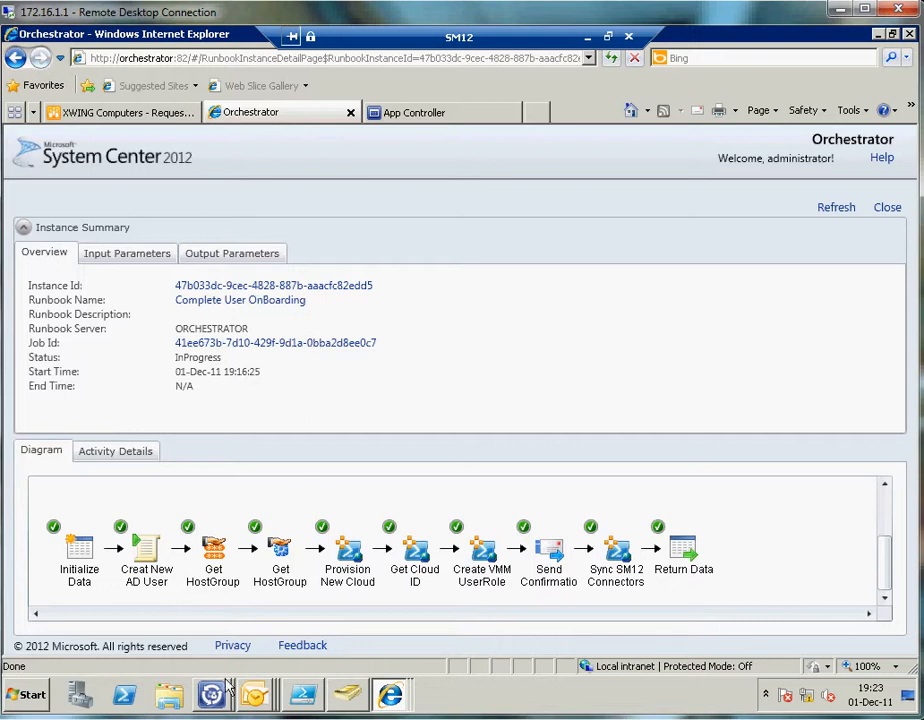
mouse_move(201, 673)
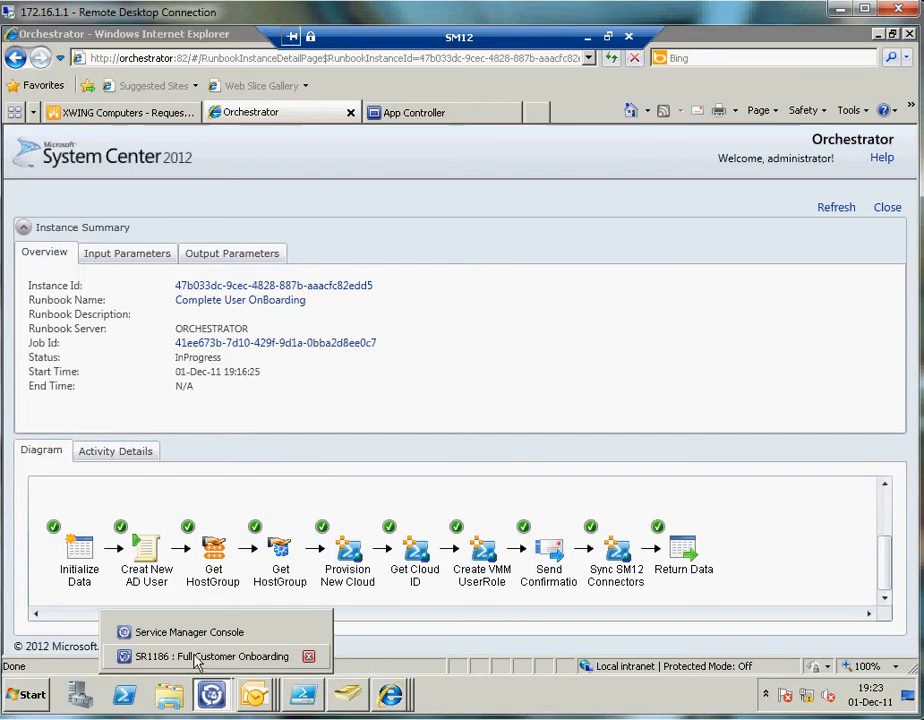
click(245, 660)
click(488, 648)
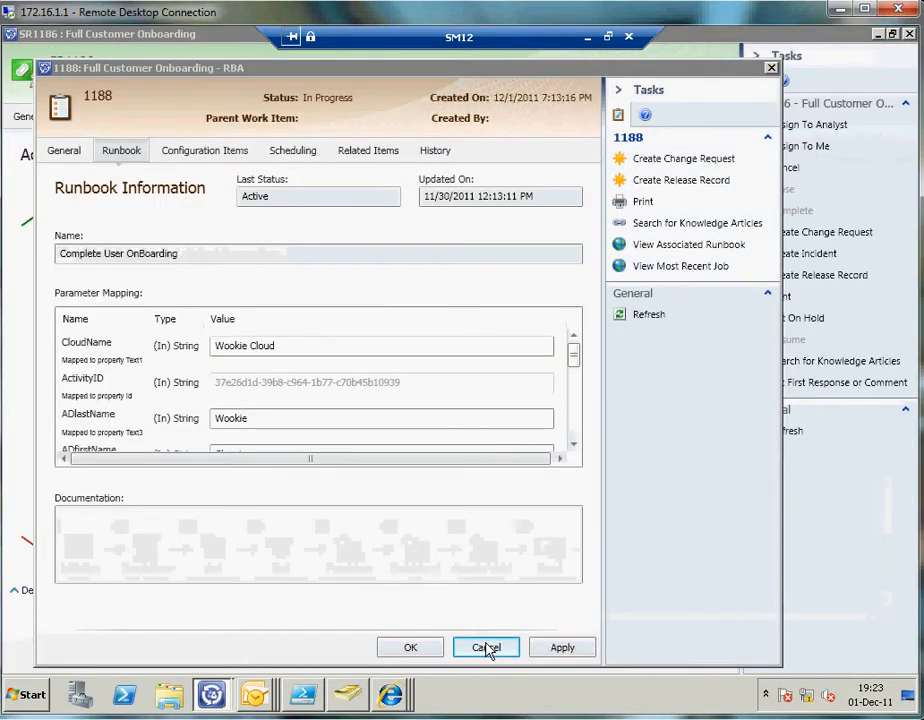
click(508, 420)
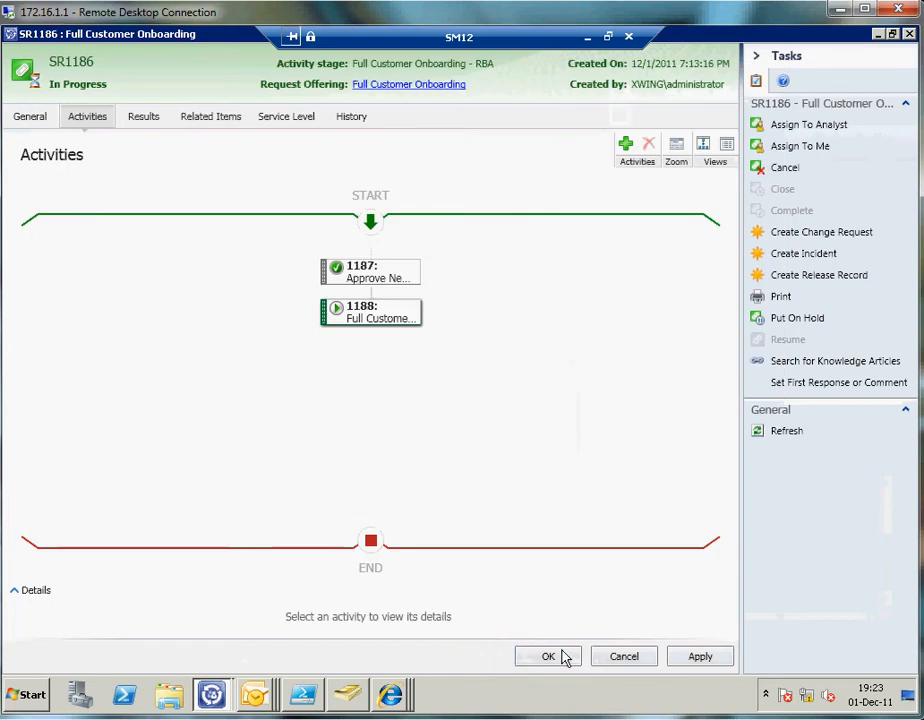
click(612, 656)
click(503, 412)
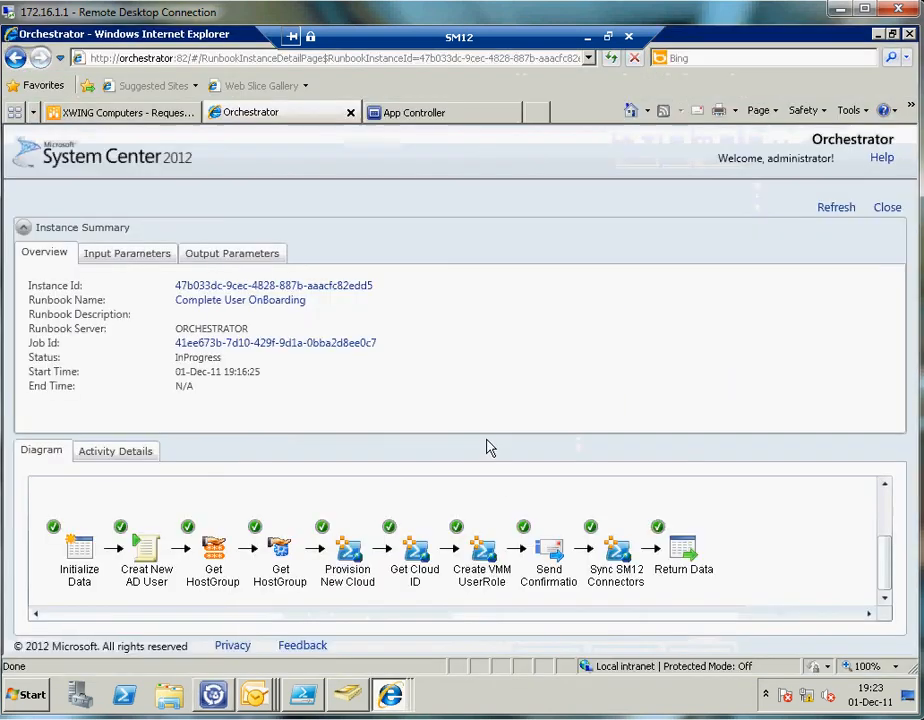
Switch to the Service Manager Console and show the connectors list in the Administration workspace.
click(213, 694)
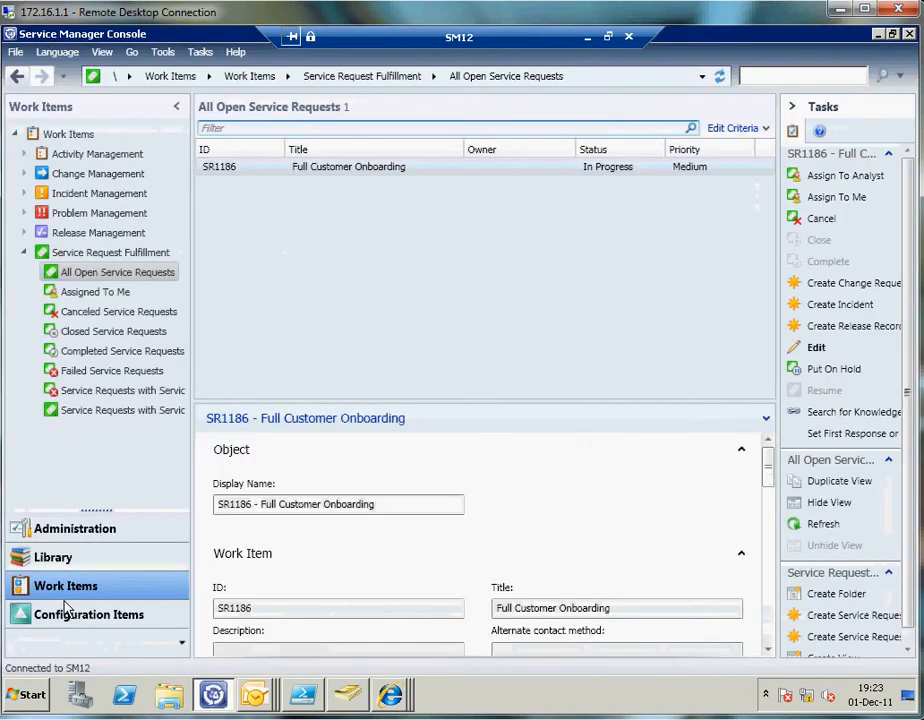
click(66, 532)
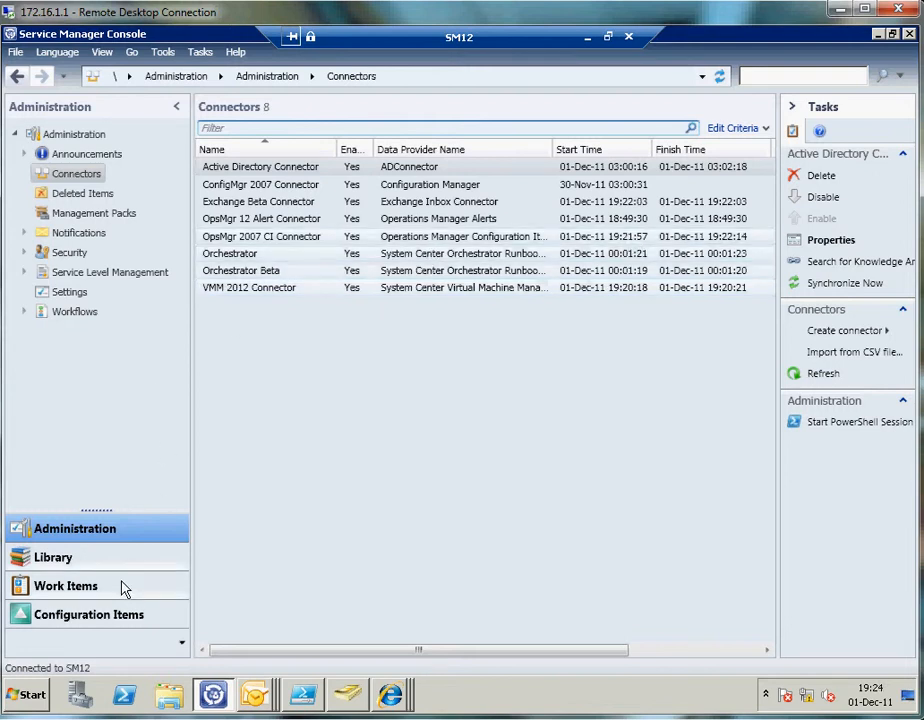
Show the Wookie Cloud's details in the Virtual Machine Manager 2012 clouds list of the configuration items.
click(111, 620)
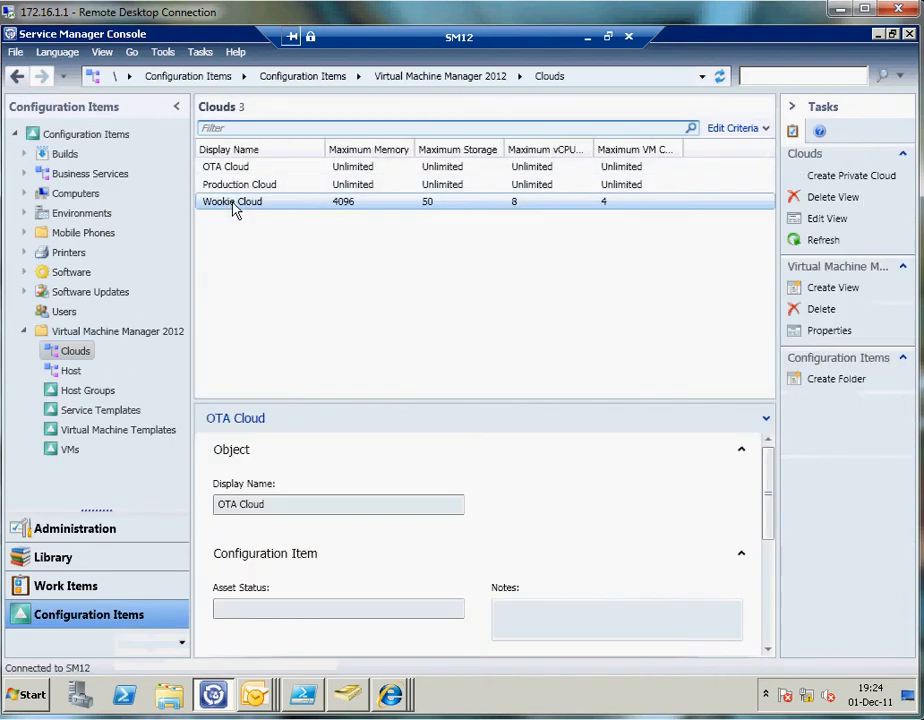
click(262, 207)
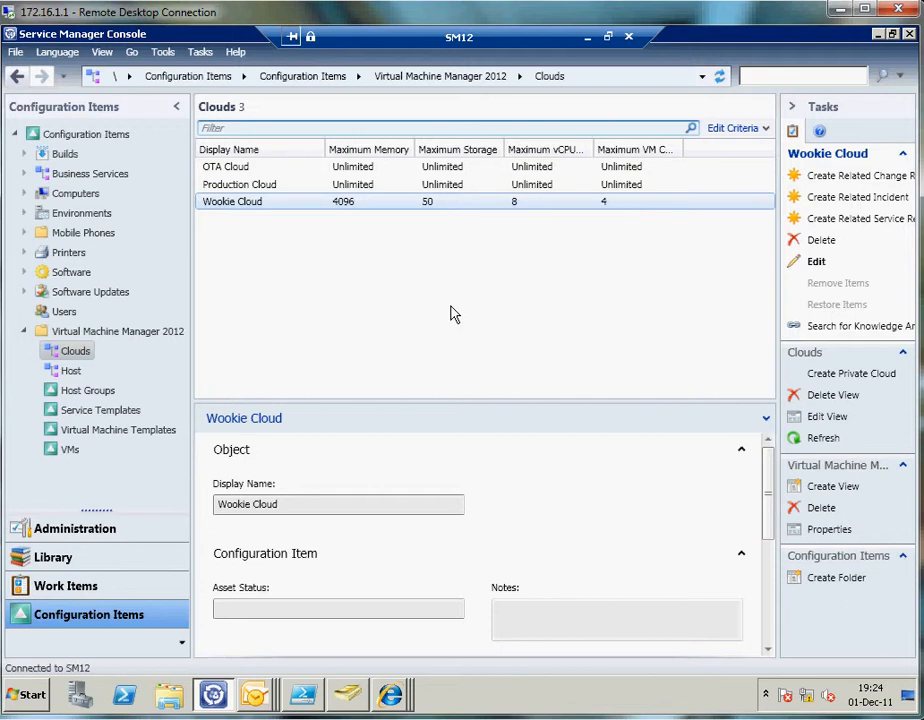
Switch to the OpsMgr session and show the Cloud Health view of the Virtual Machine Manager managed resources.
click(586, 40)
click(214, 696)
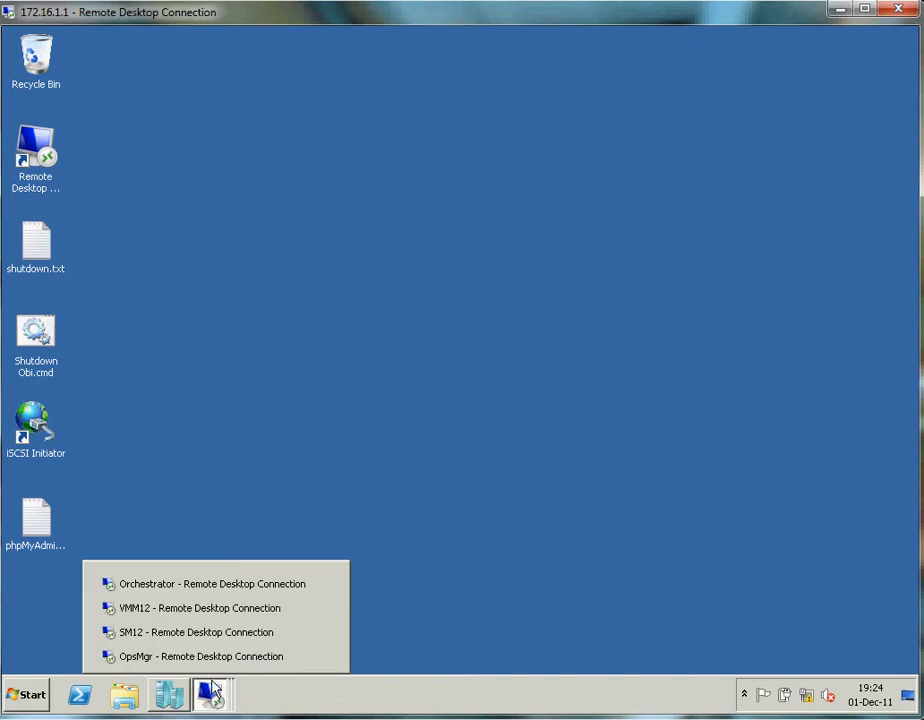
click(166, 656)
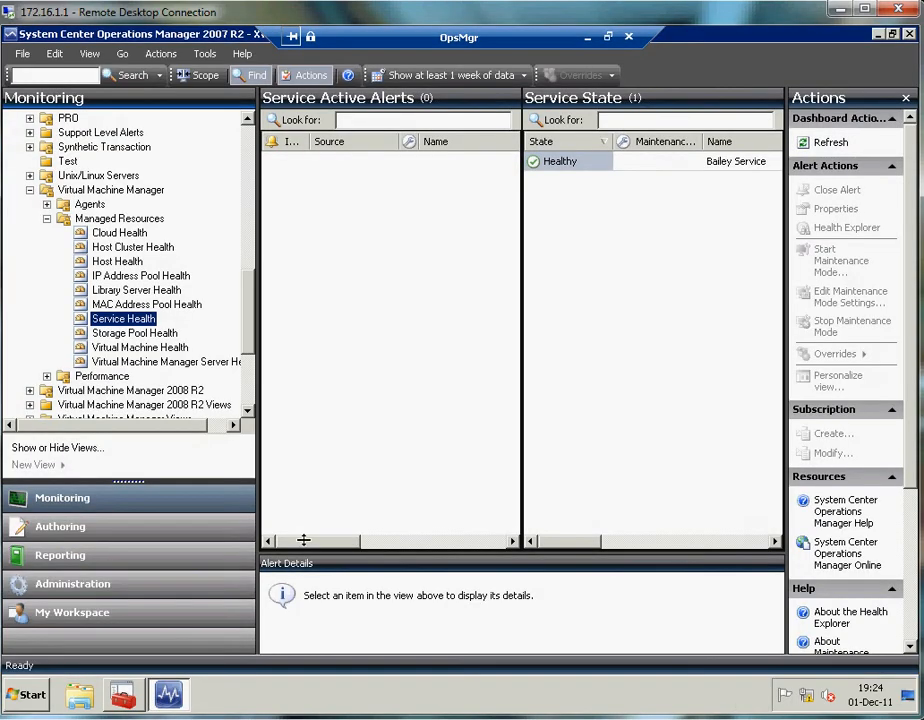
click(106, 233)
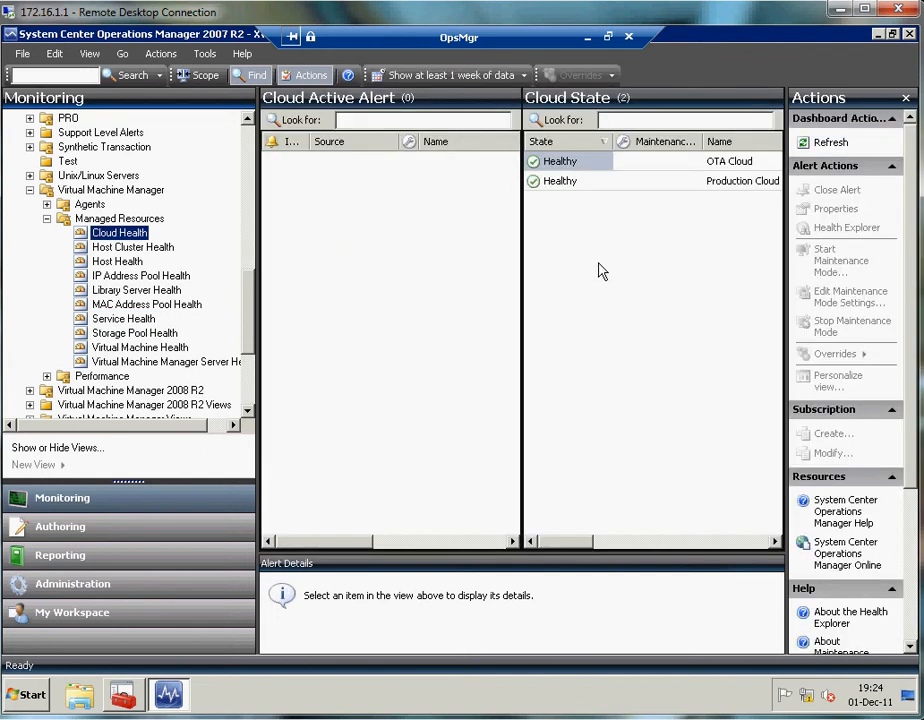
Refresh the cloud state list and show the Wookie Cloud's properties in an enlarged detail view.
right_click(601, 272)
click(666, 326)
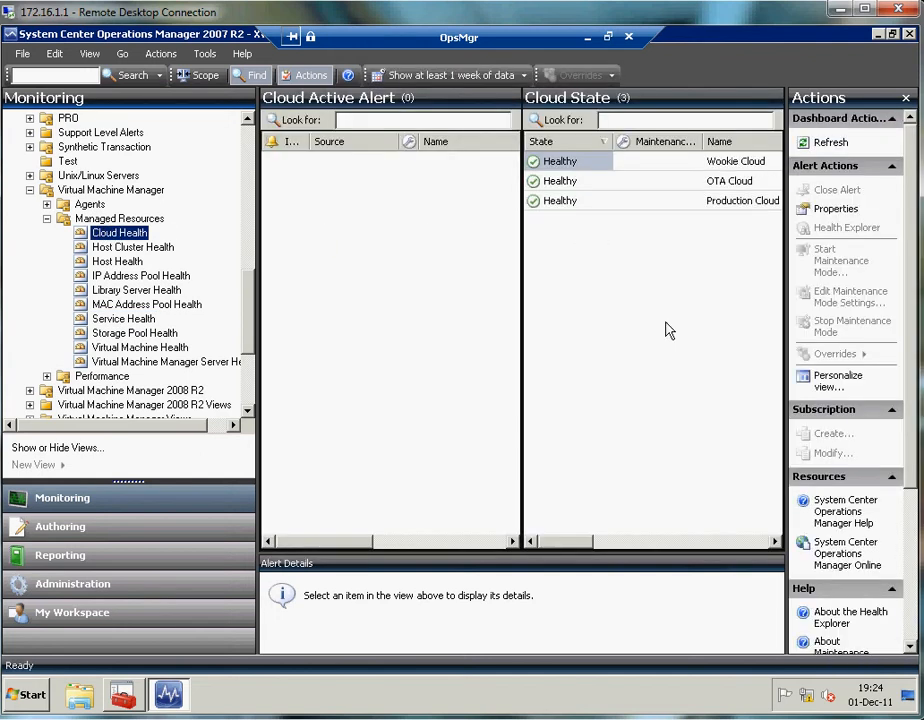
click(728, 165)
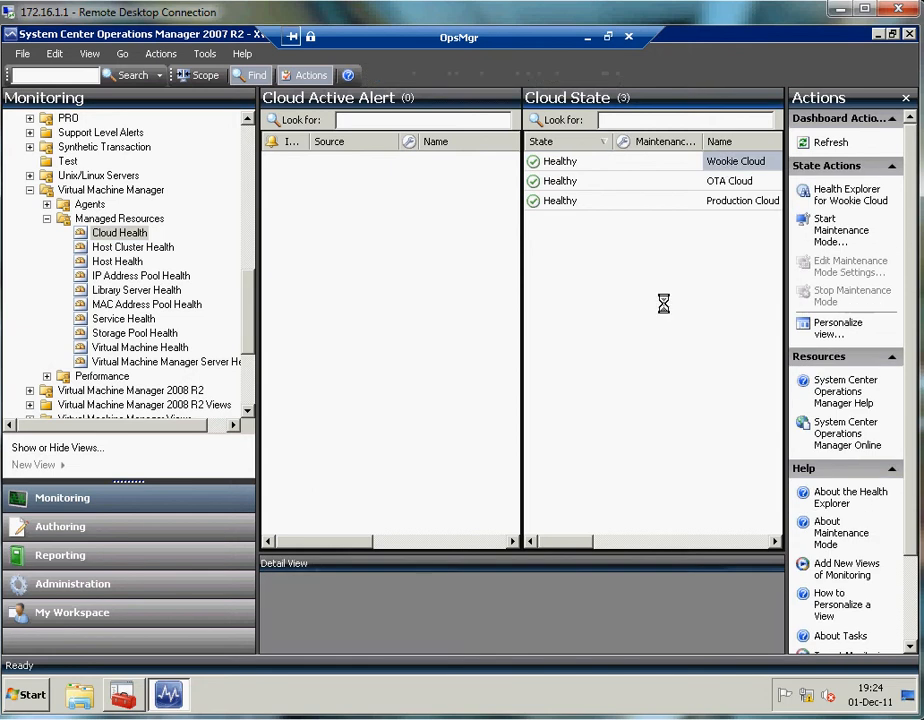
drag(563, 553, 565, 442)
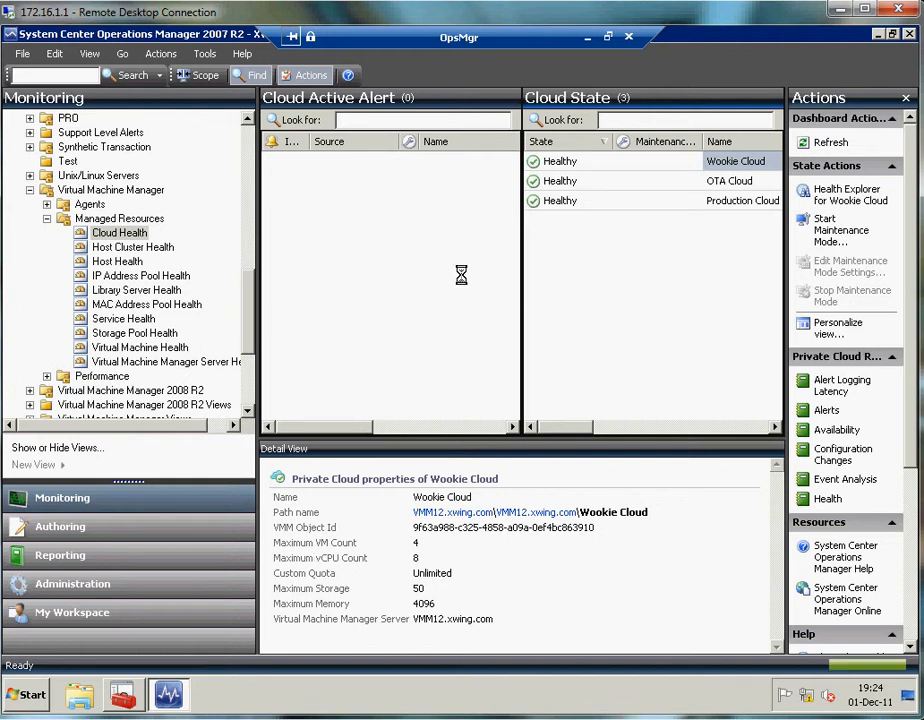
Switch back to Internet Explorer in the SM12 session and close the Orchestrator and App Controller pages.
click(587, 47)
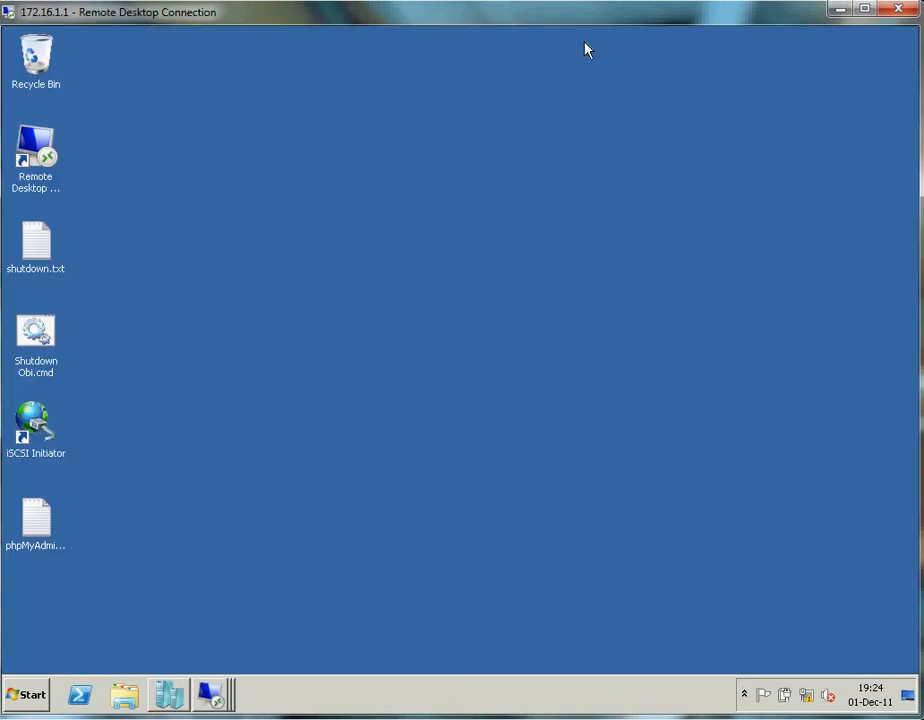
click(219, 701)
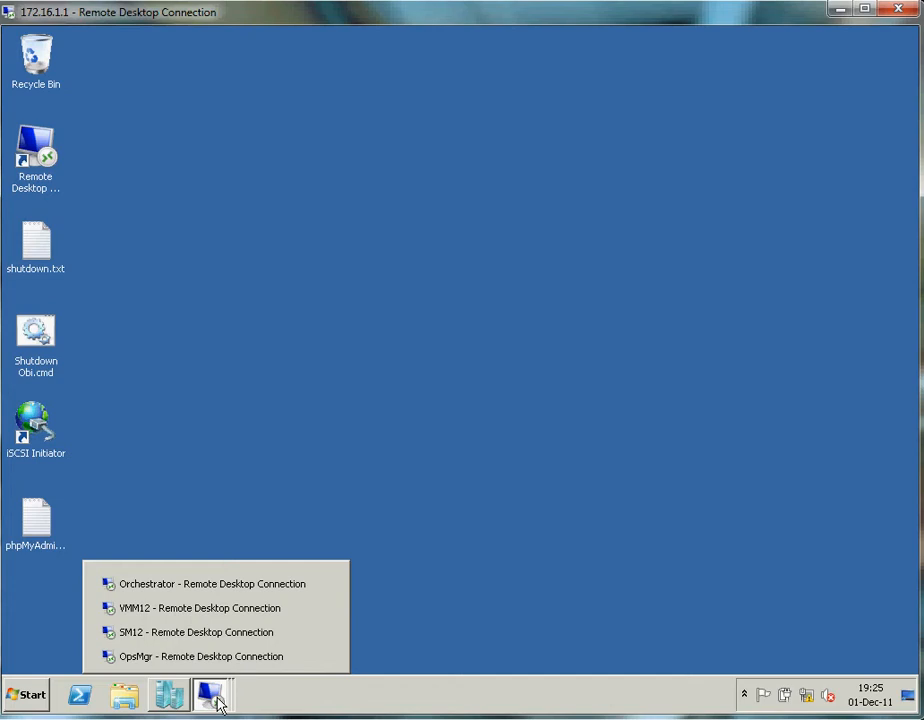
click(170, 634)
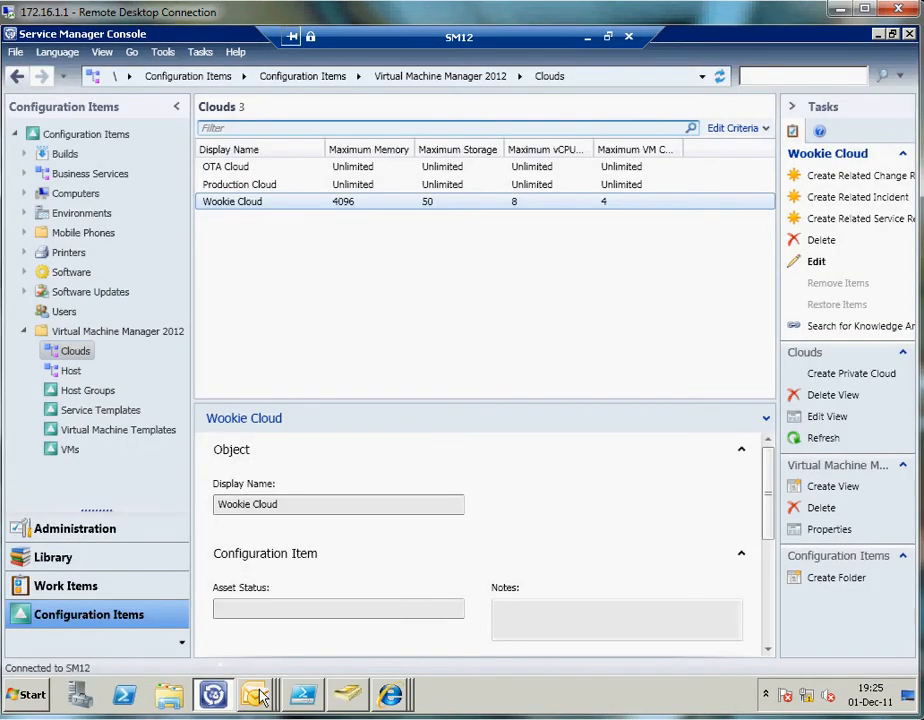
mouse_move(389, 695)
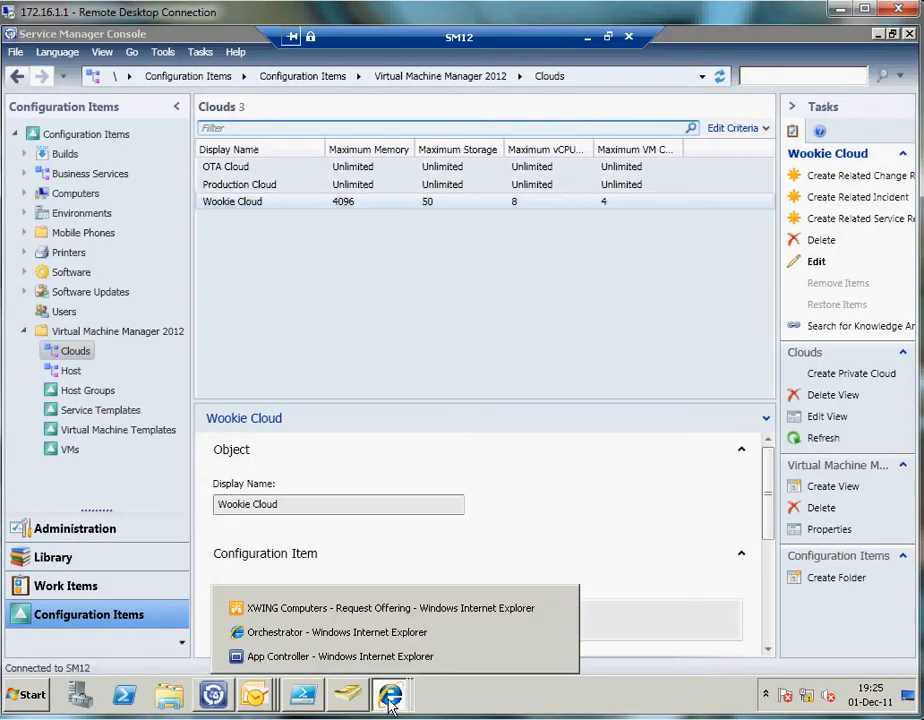
click(357, 632)
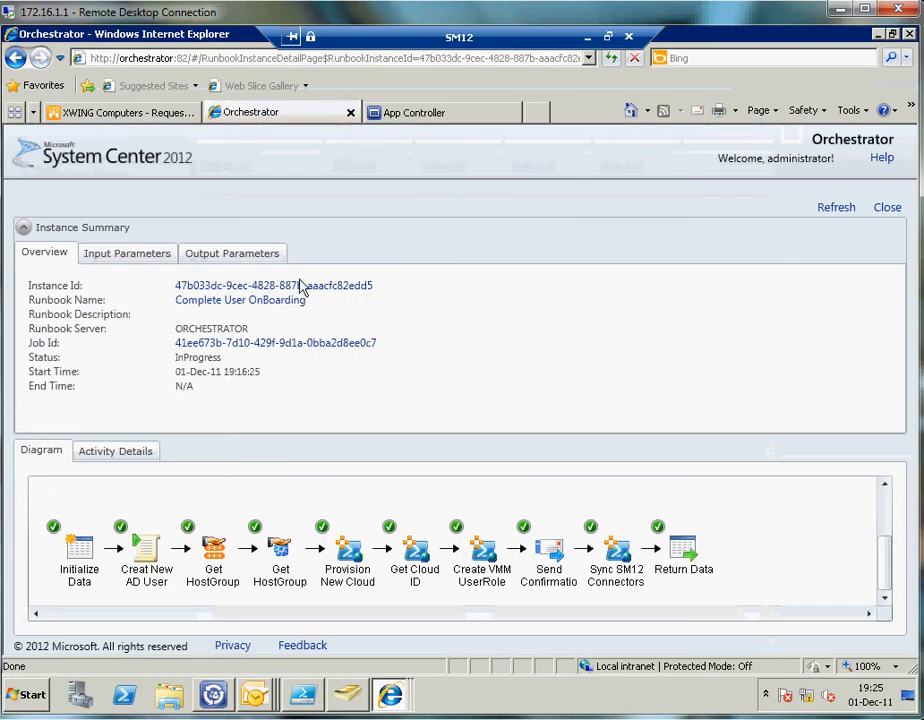
click(350, 112)
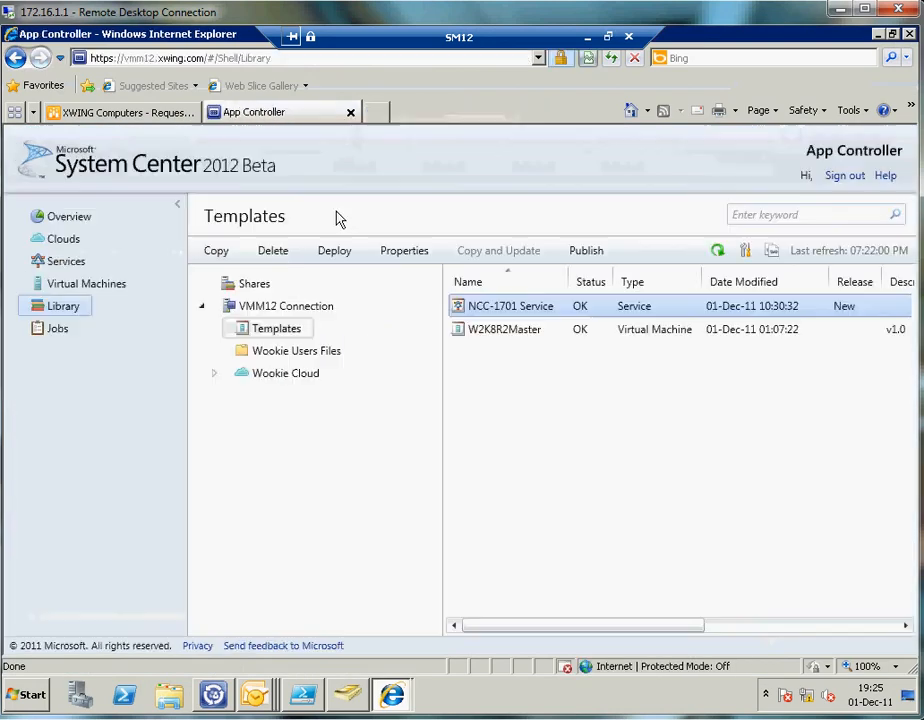
click(350, 112)
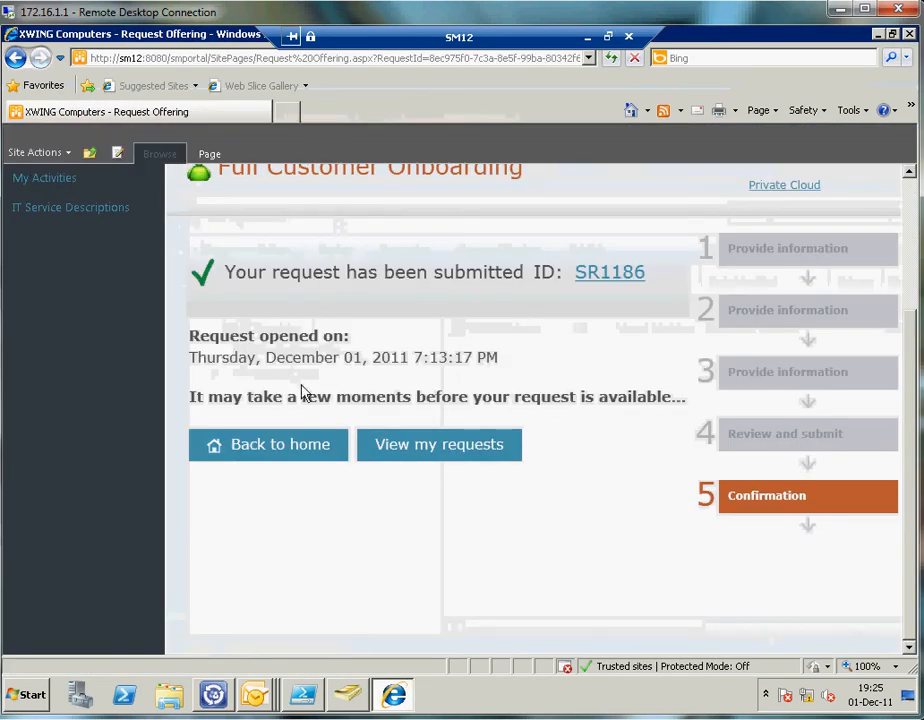
Start a Deploy a New Service request from the Private Cloud service offering on the portal's home page.
scroll(907, 476, up, 4)
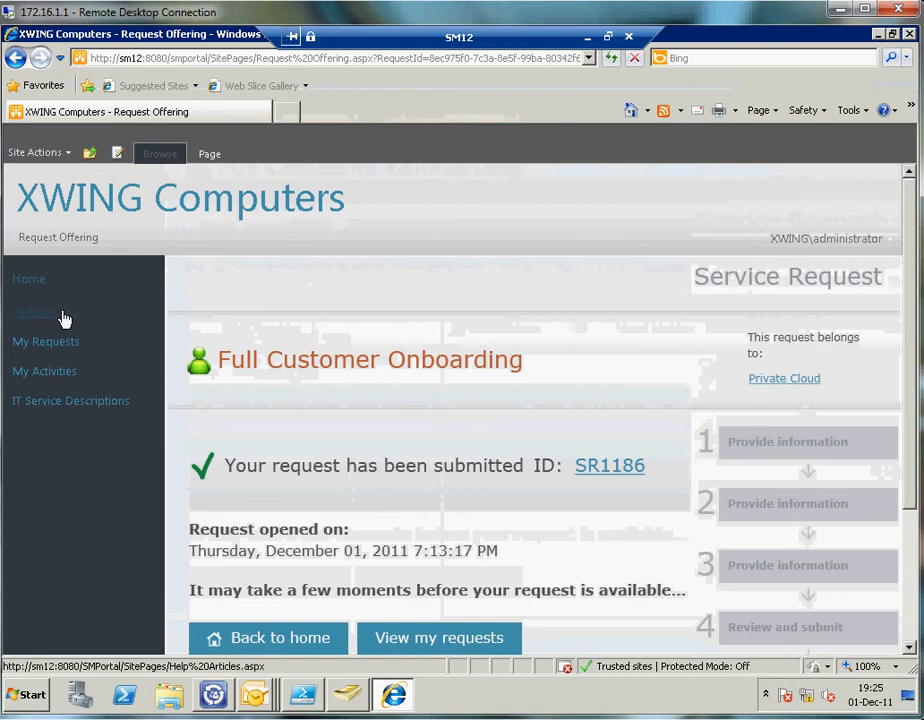
click(28, 281)
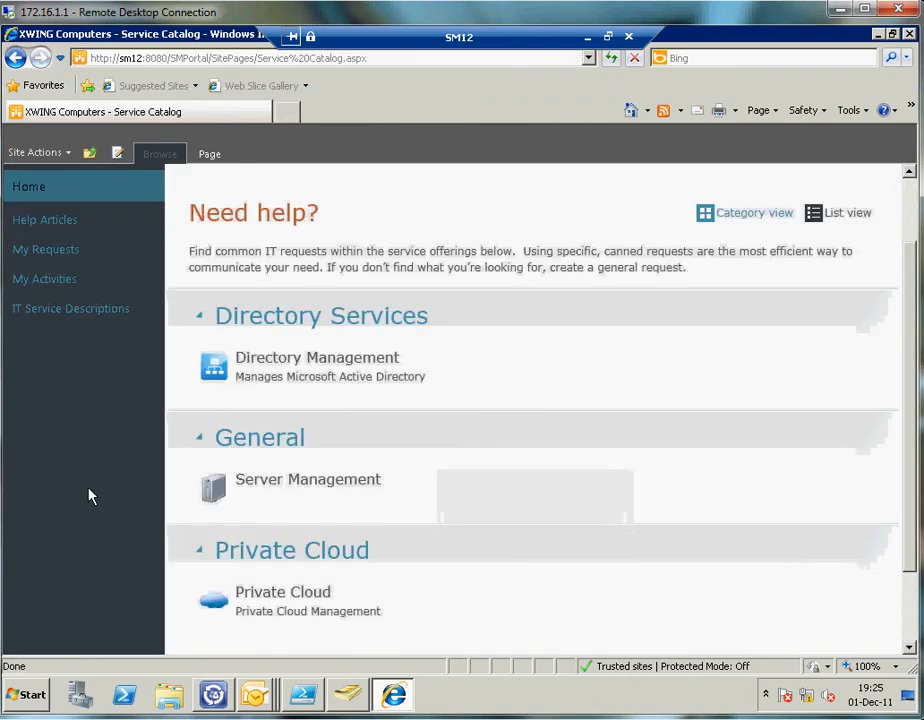
click(268, 616)
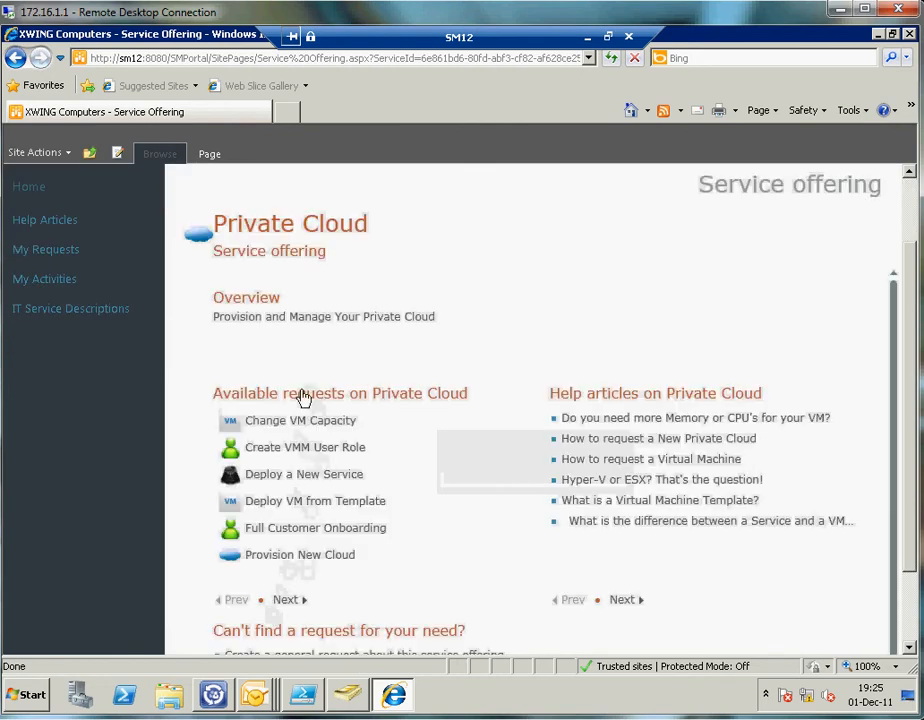
click(283, 478)
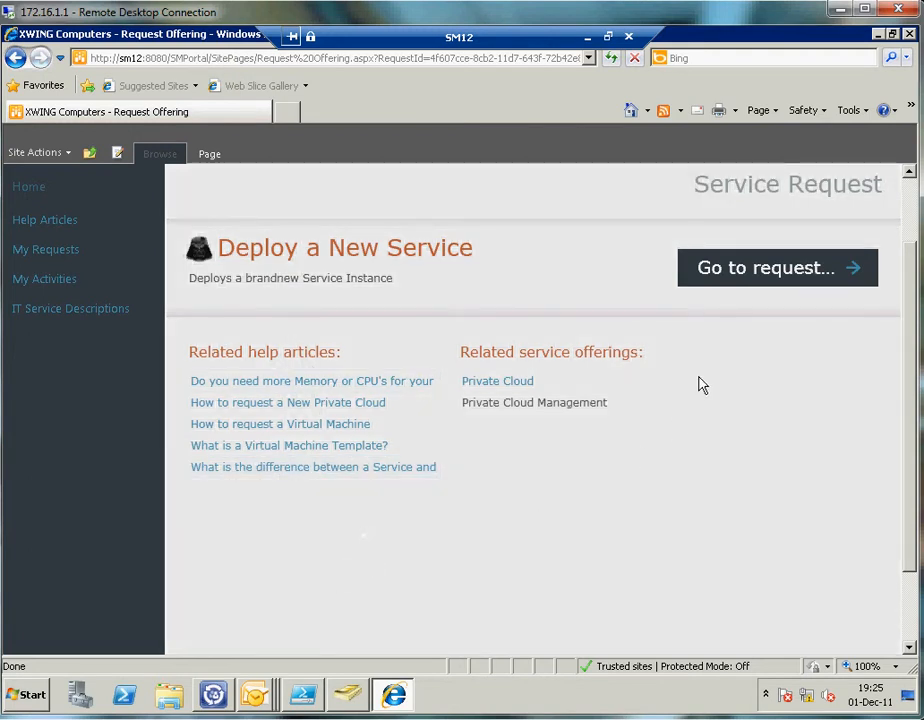
click(733, 286)
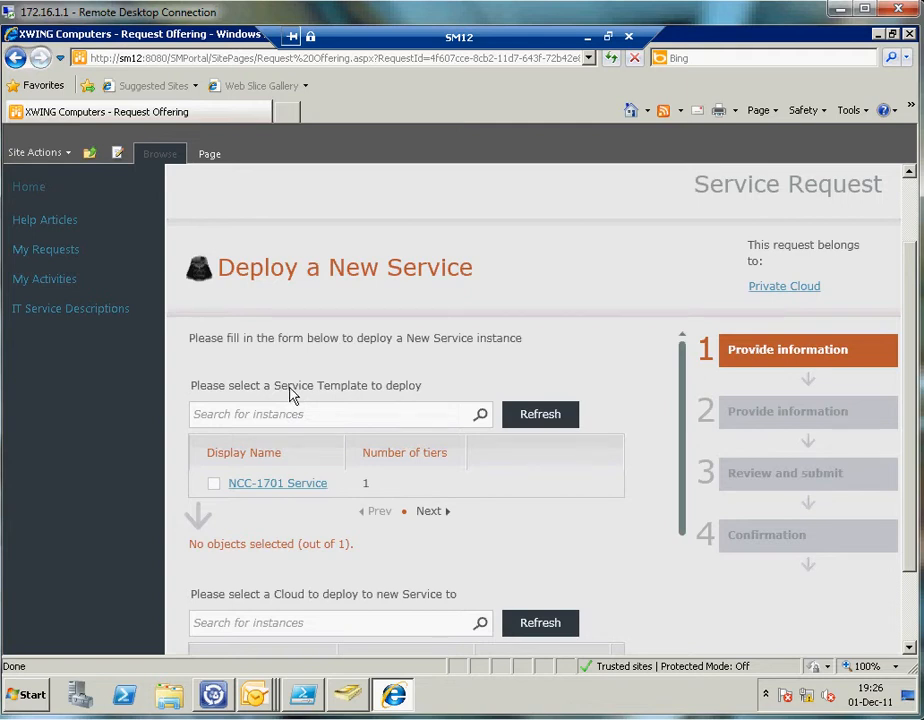
Choose the NCC-1701 Service template and the Wookie Cloud as the deployment target in the request form.
click(214, 485)
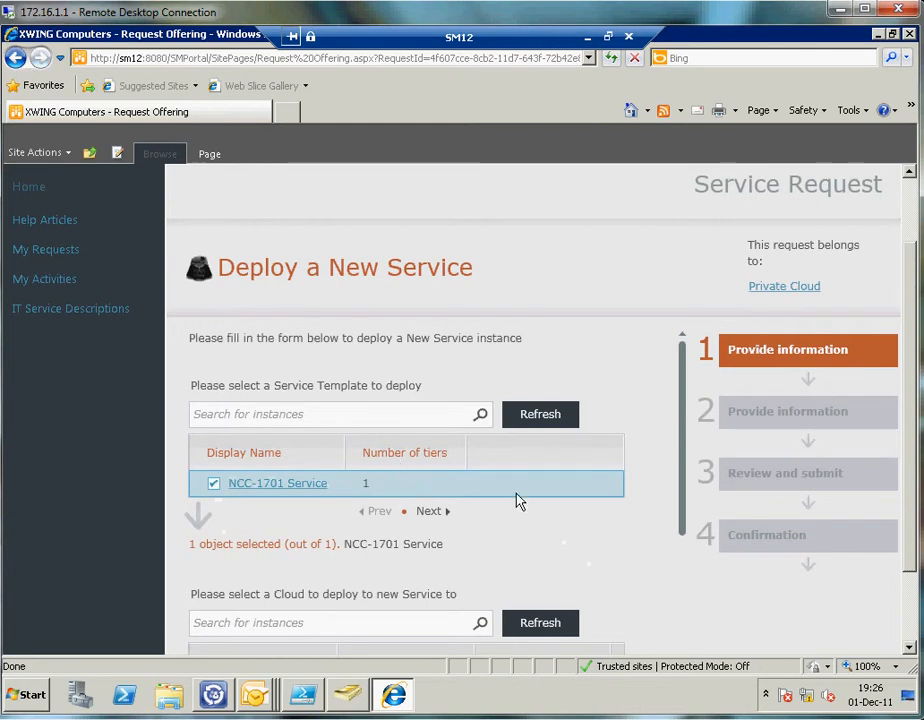
scroll(913, 377, down, 2)
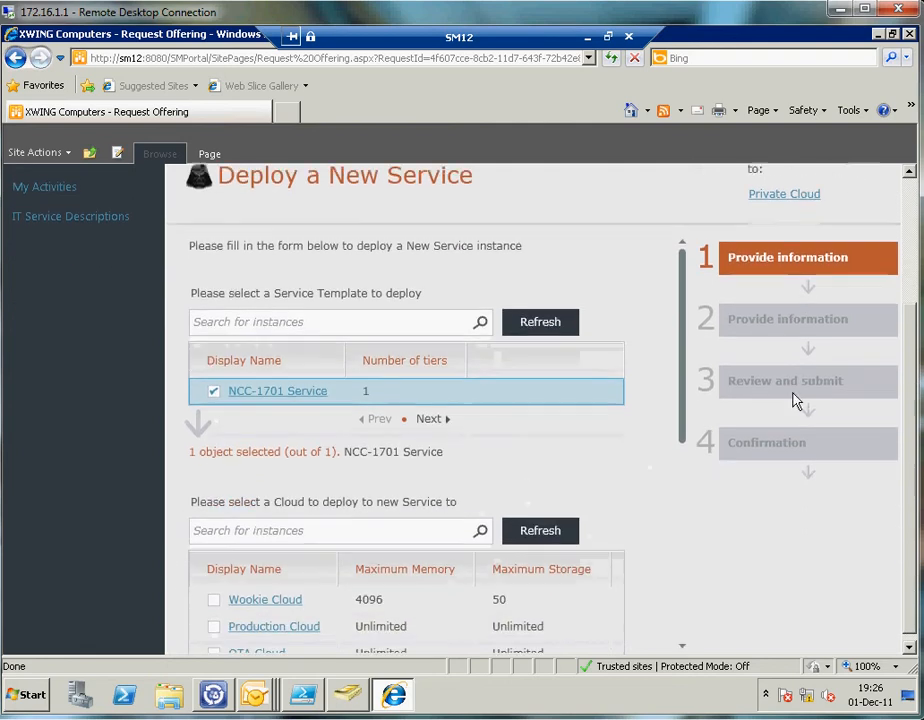
drag(686, 352, 687, 427)
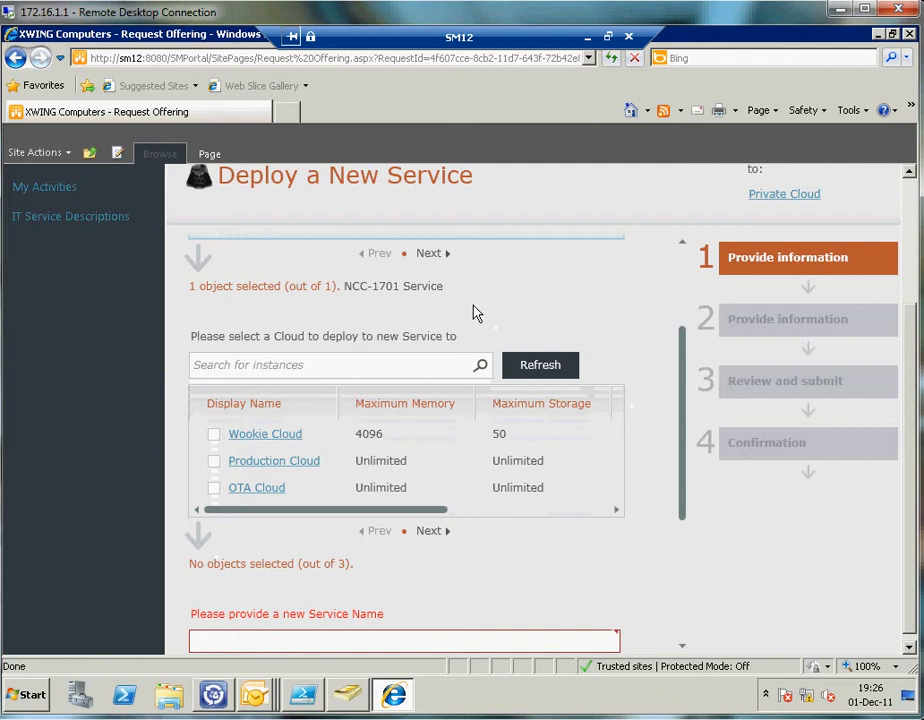
click(214, 434)
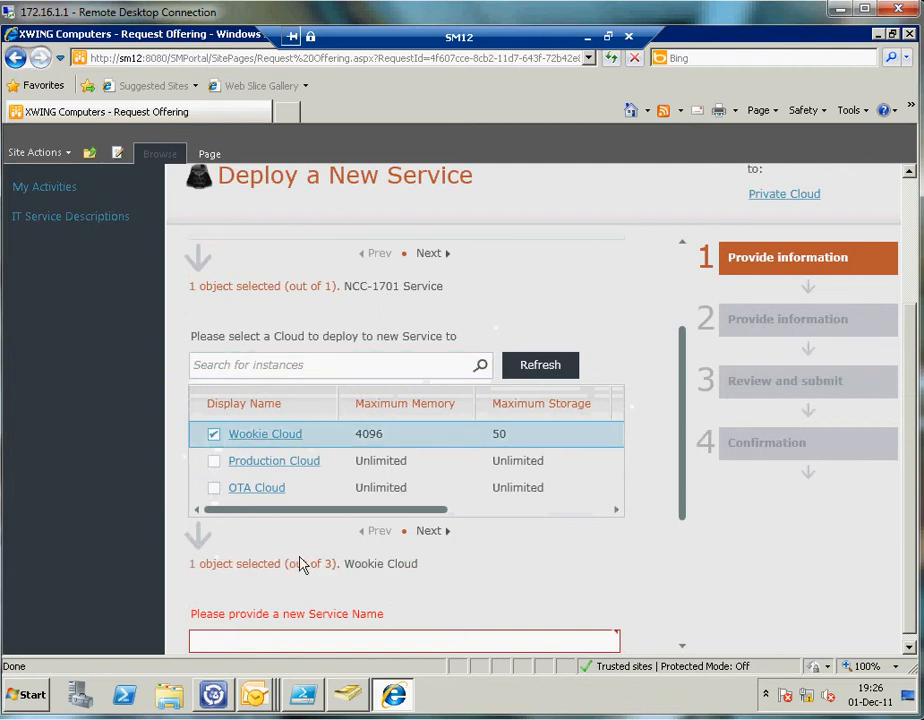
Name the new service "Wookie Service" and describe it as "My first Wookie Service".
drag(687, 448, 697, 558)
click(373, 431)
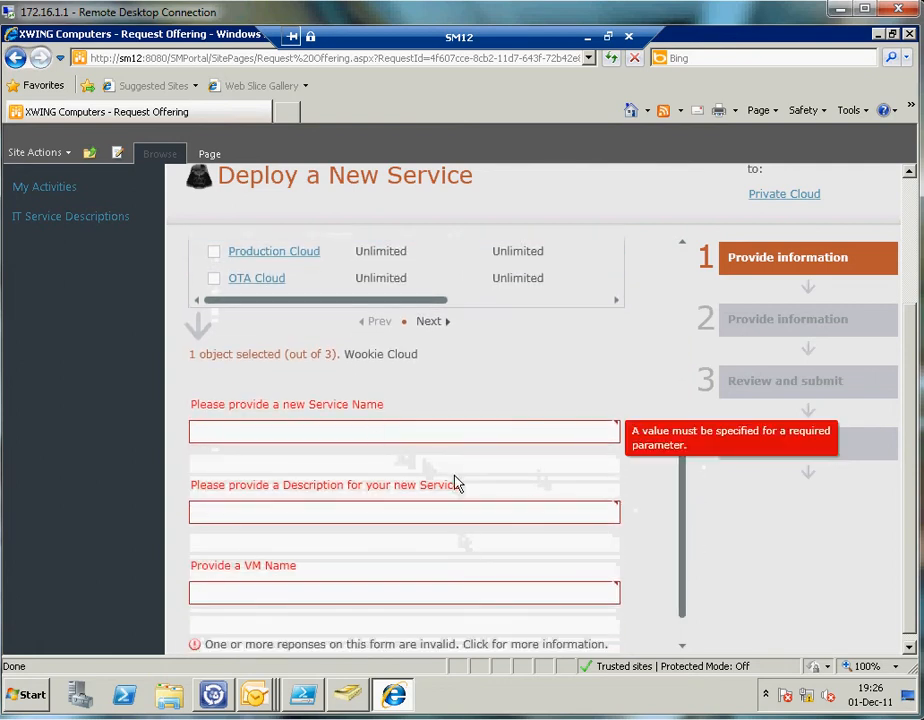
text(Wo)
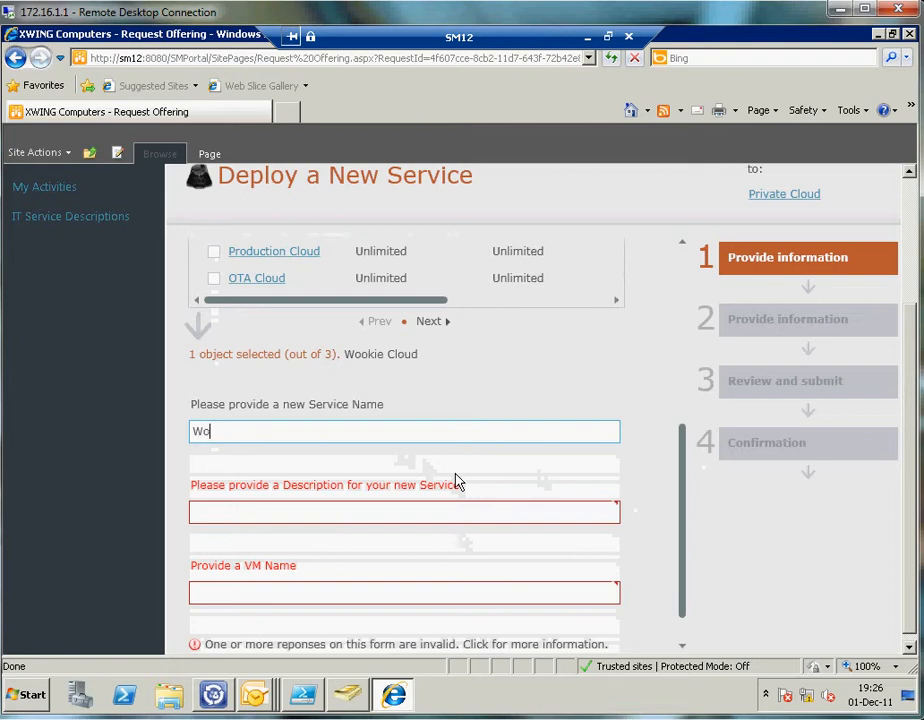
text(okie Service)
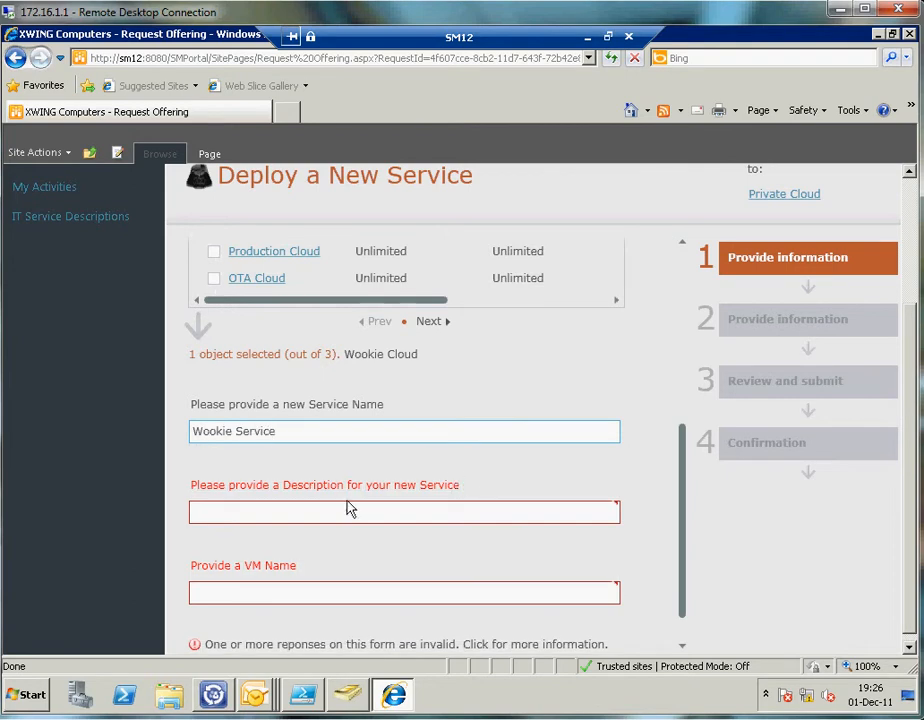
click(314, 513)
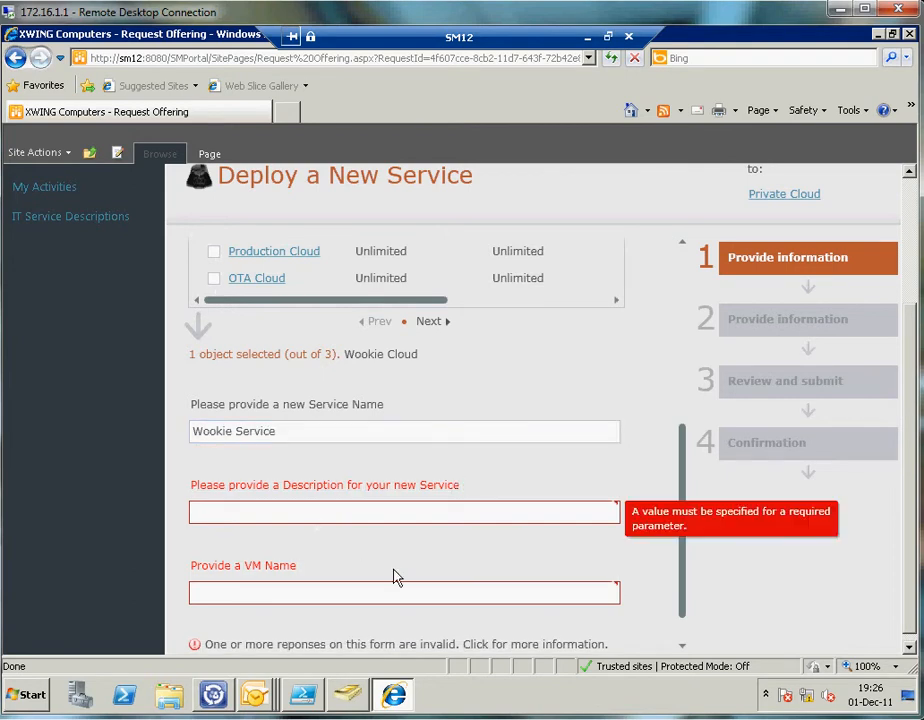
text(My first)
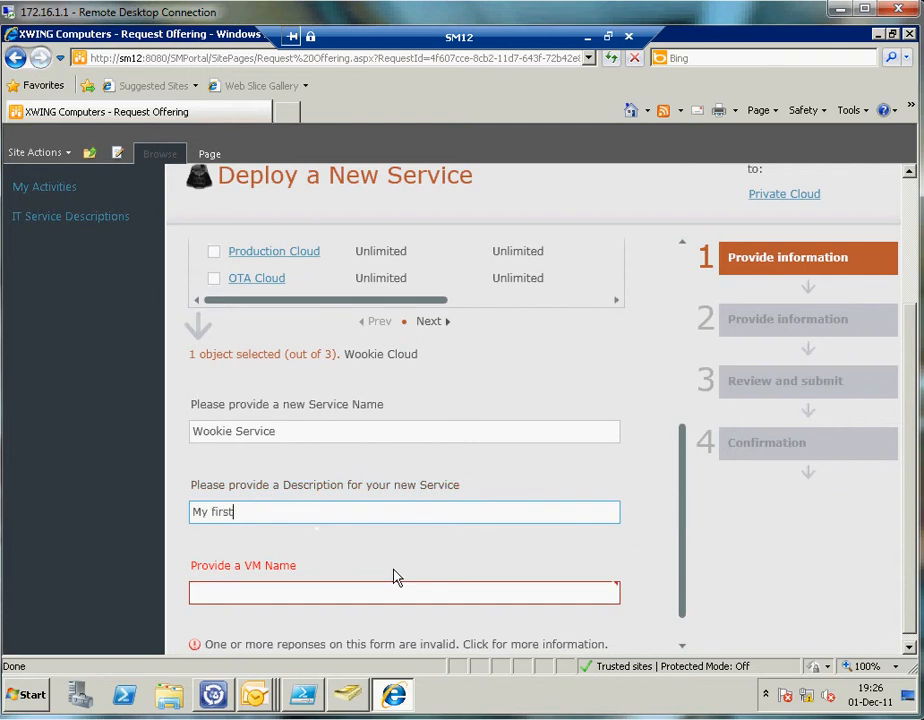
text( Wookie Service)
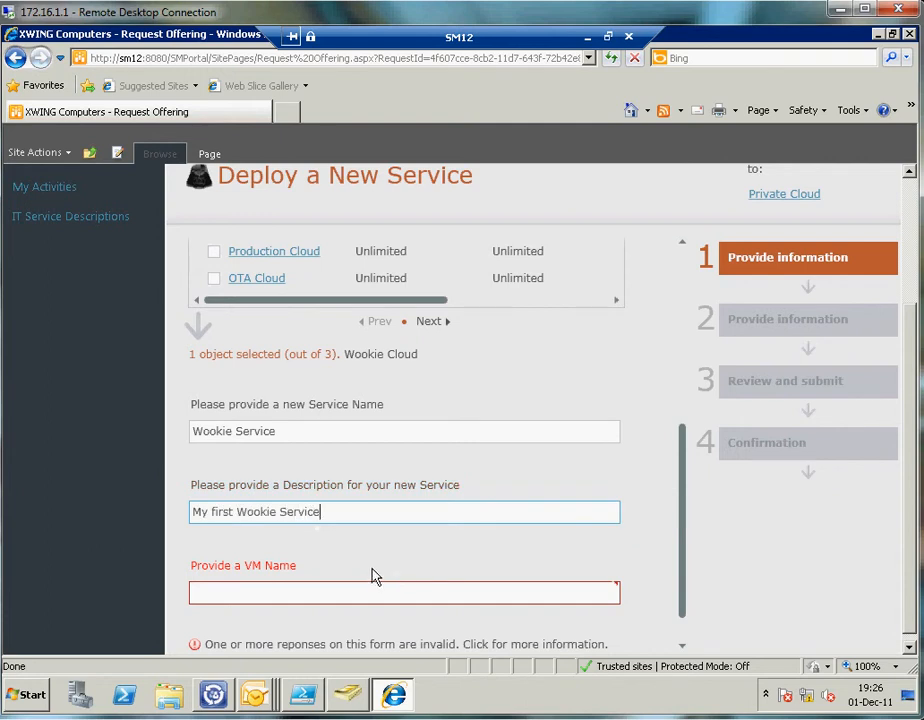
Set the VM name to WookieVM01 and continue to the second information page of the request.
click(365, 595)
drag(909, 464, 910, 512)
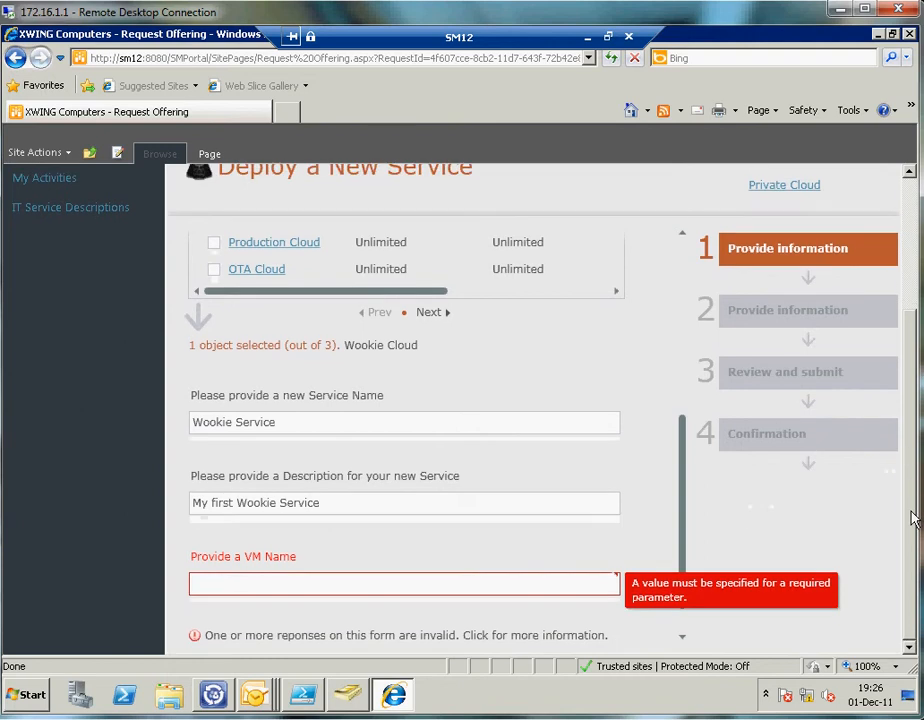
drag(681, 510, 687, 532)
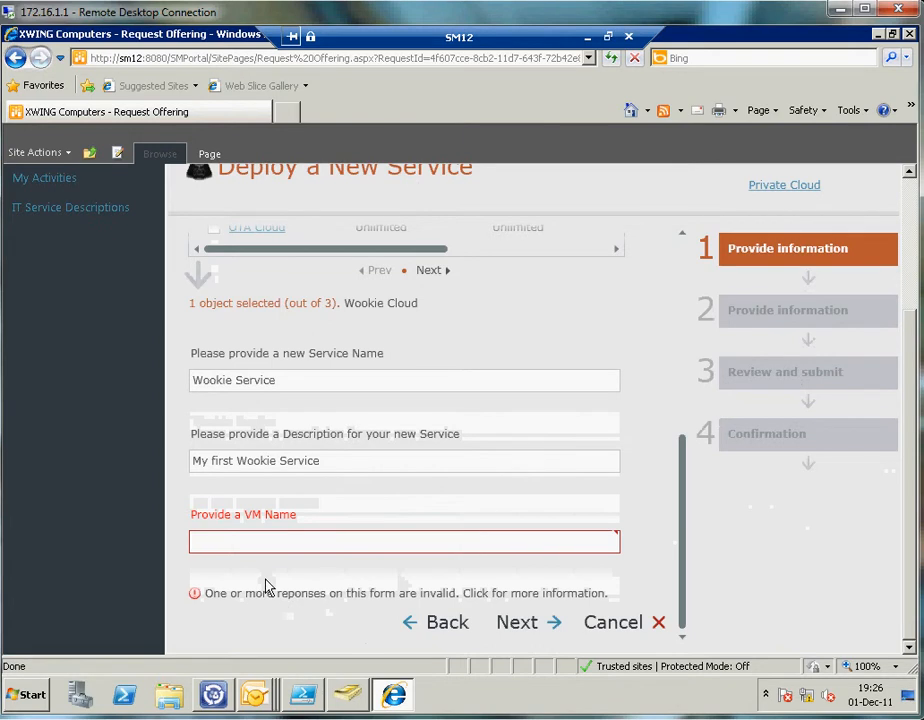
text(Wooki)
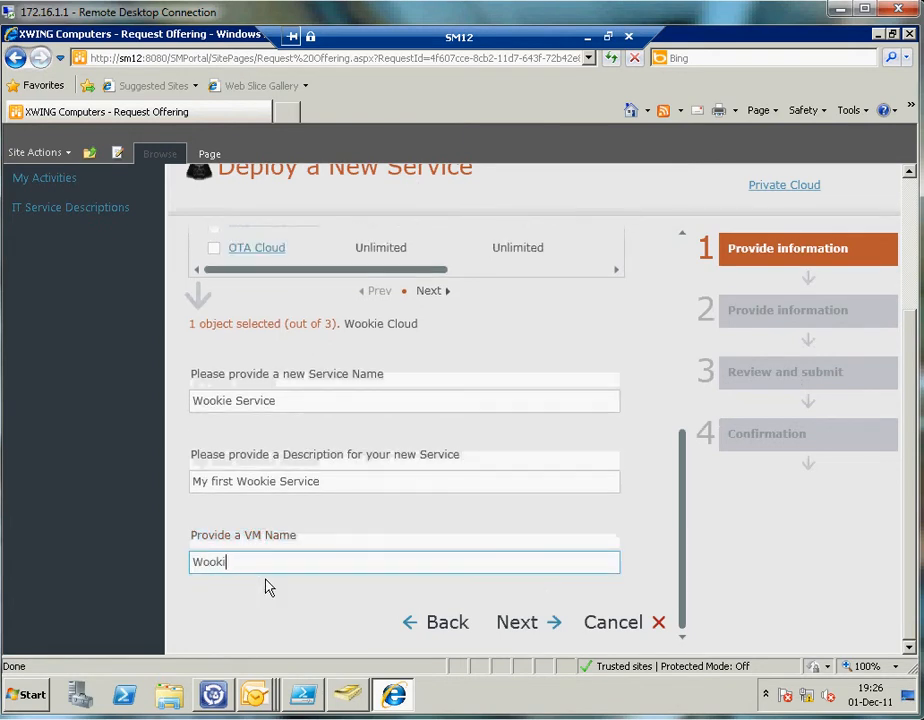
text(eVM01)
click(538, 630)
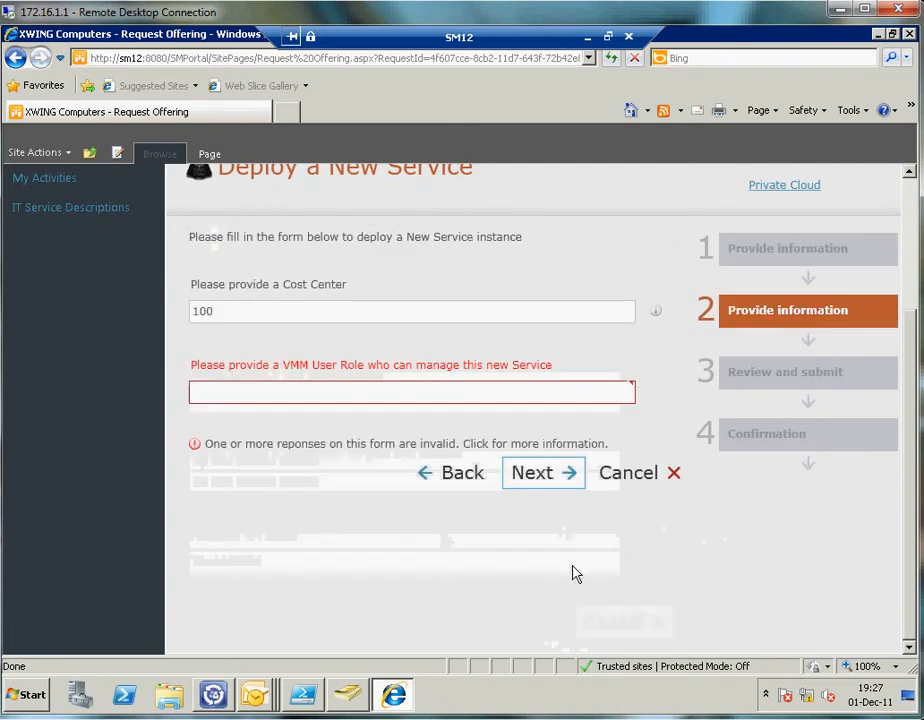
Enter Wookie Users as the VMM user role that can manage the new service.
drag(222, 311, 186, 311)
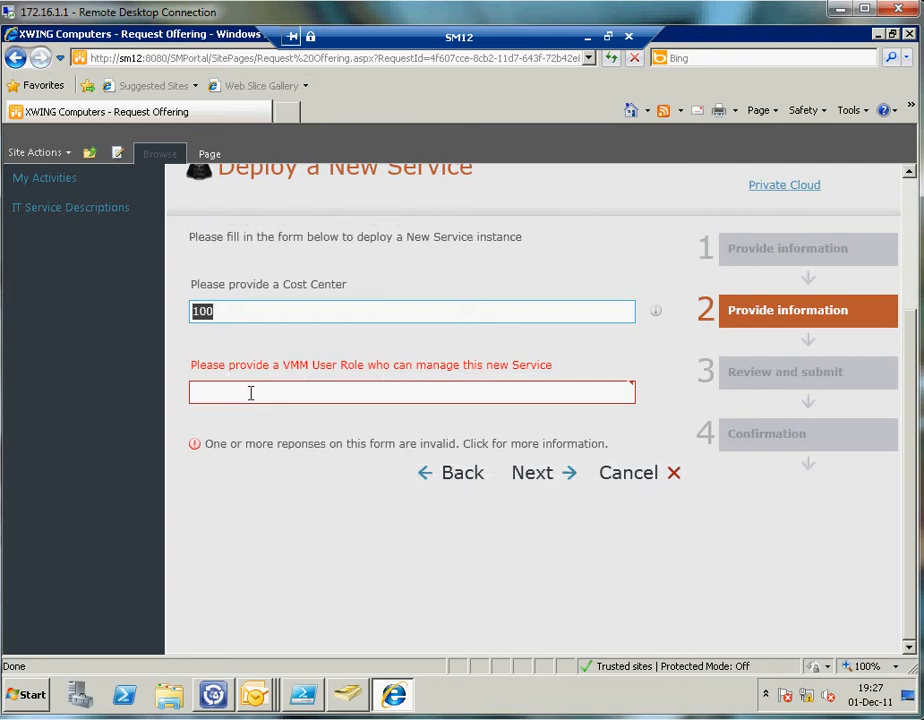
click(251, 393)
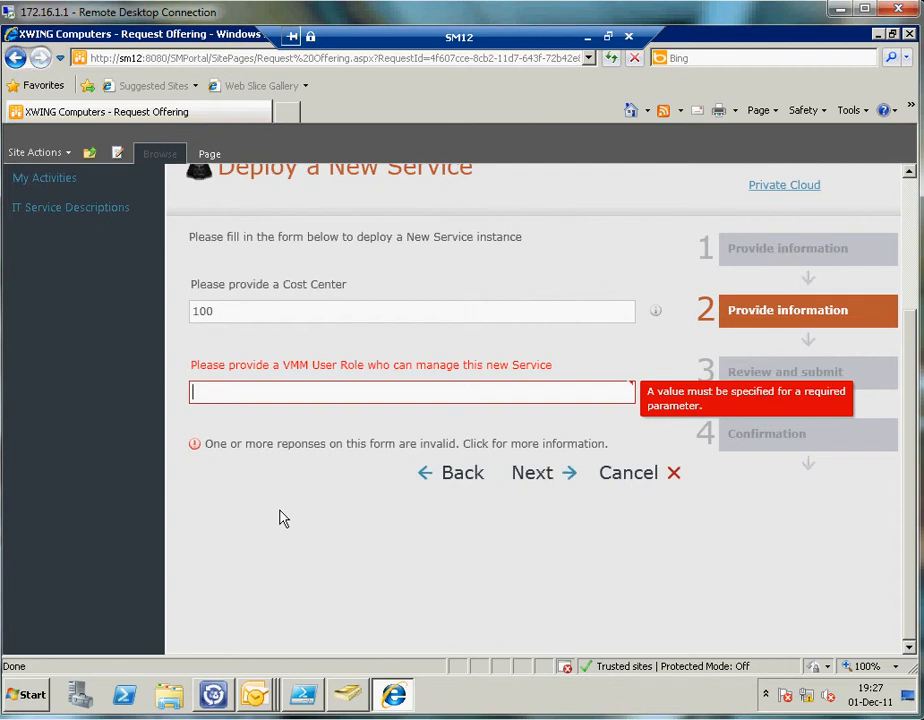
text(Wookie)
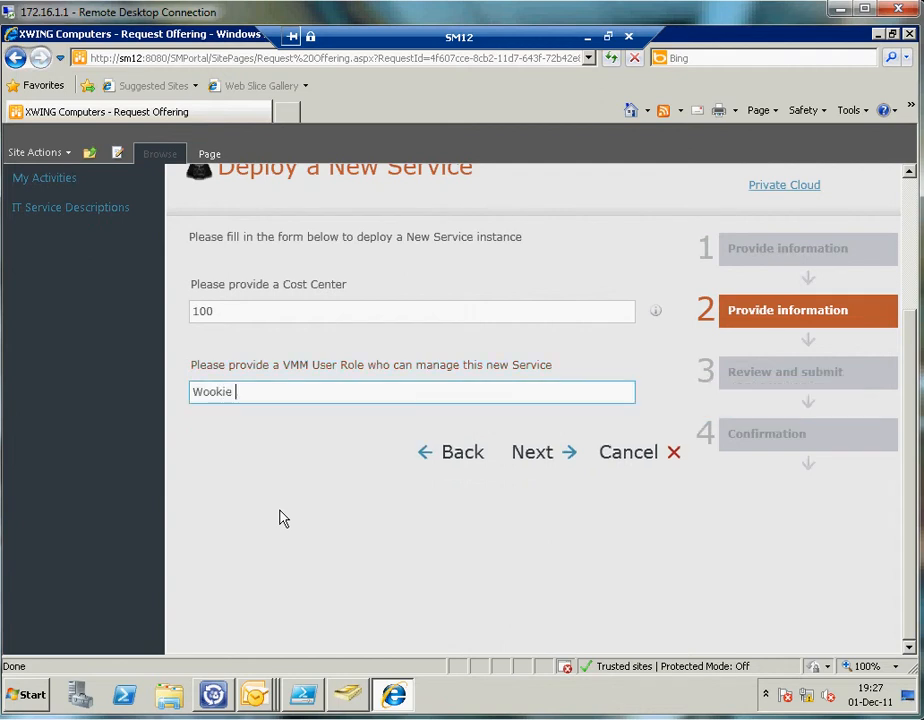
text( Users)
Continue to the review page, check the entered details down to the user role and submit the service request.
click(542, 460)
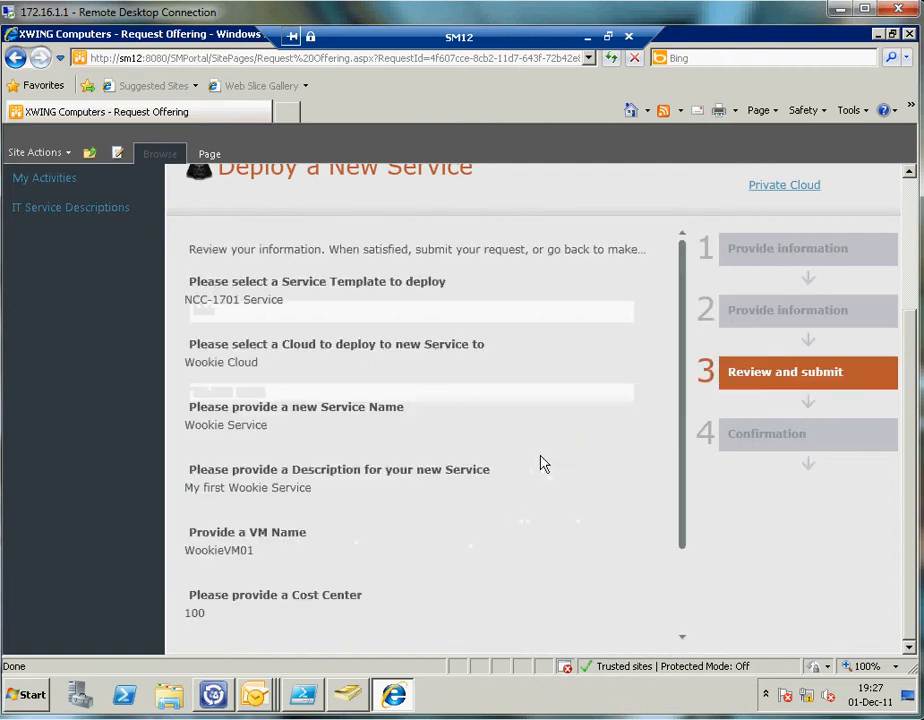
drag(682, 447, 686, 580)
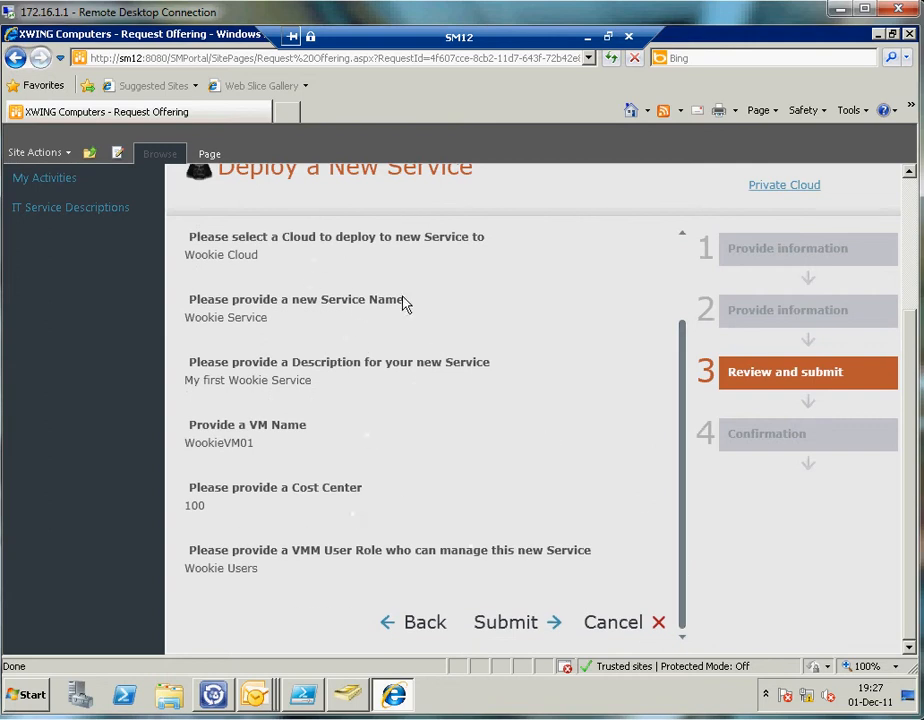
click(507, 623)
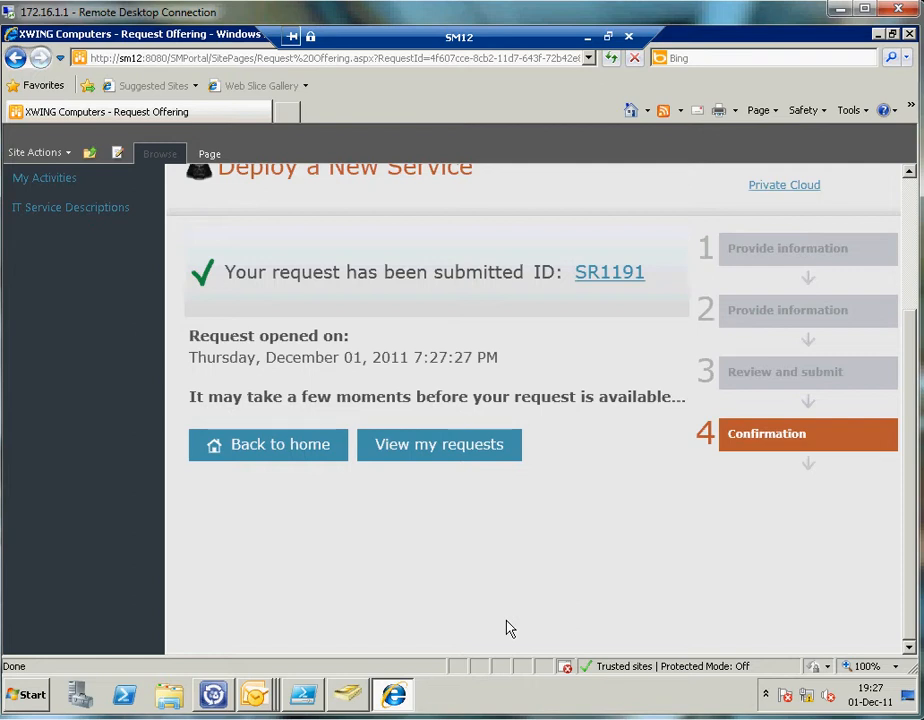
Switch to the Service Manager console and open the Deploy a New Service request from All Open Service Requests.
click(214, 695)
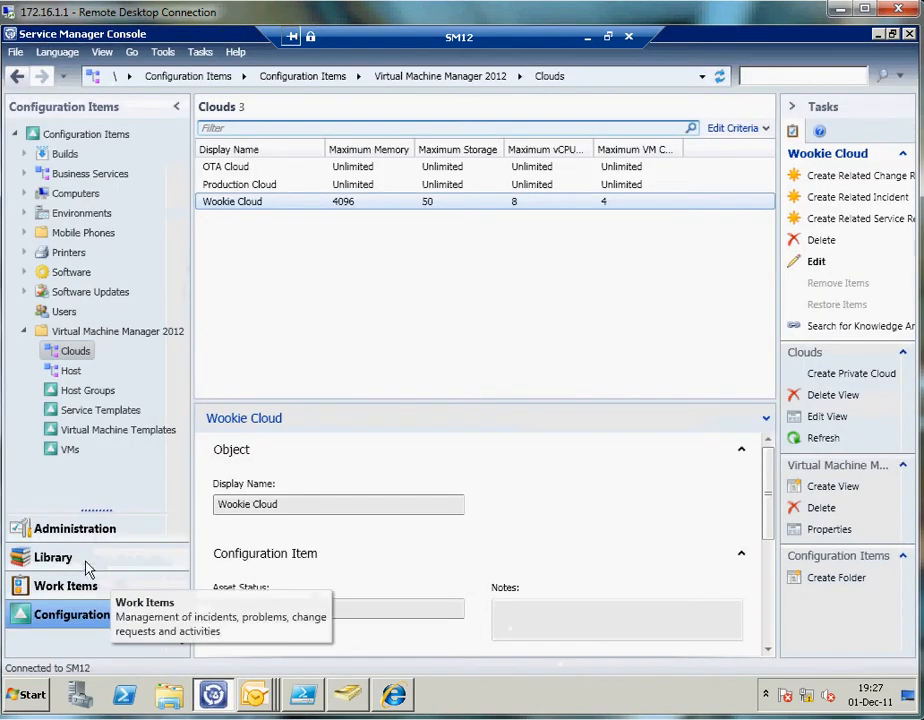
click(90, 592)
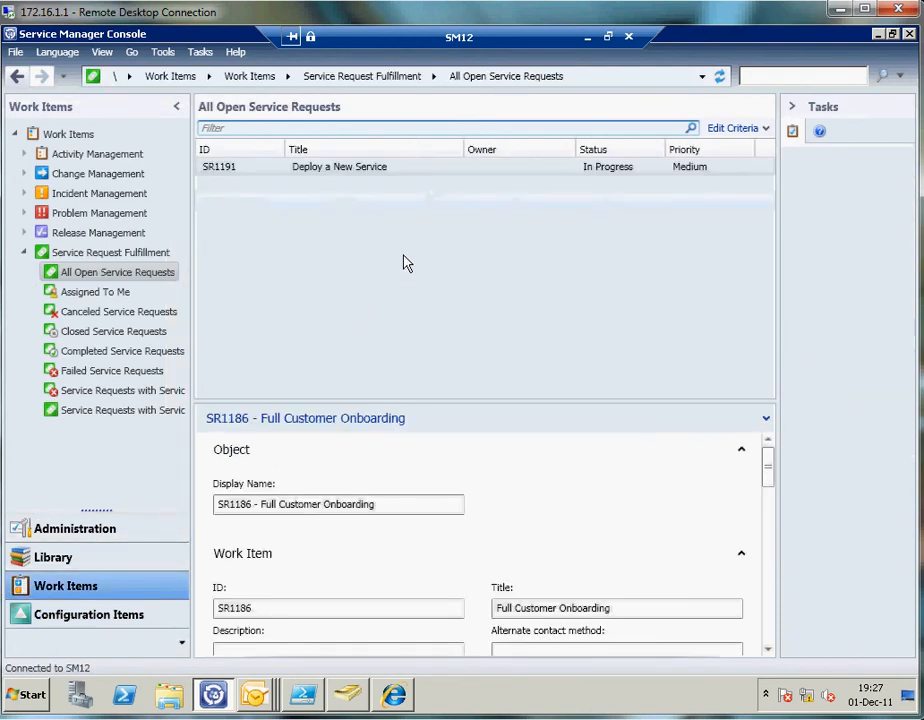
click(377, 168)
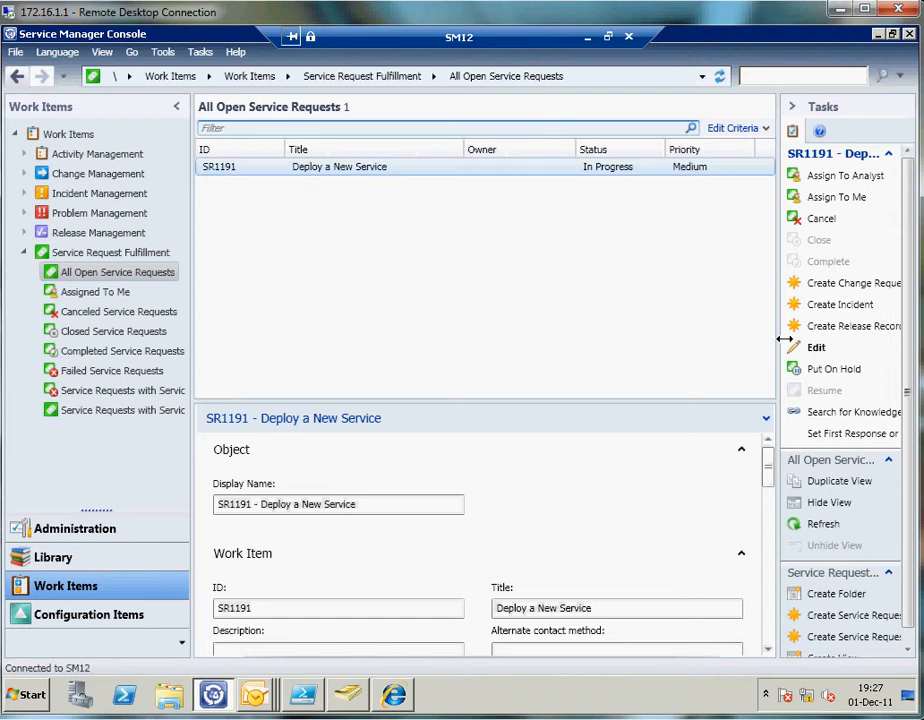
click(817, 349)
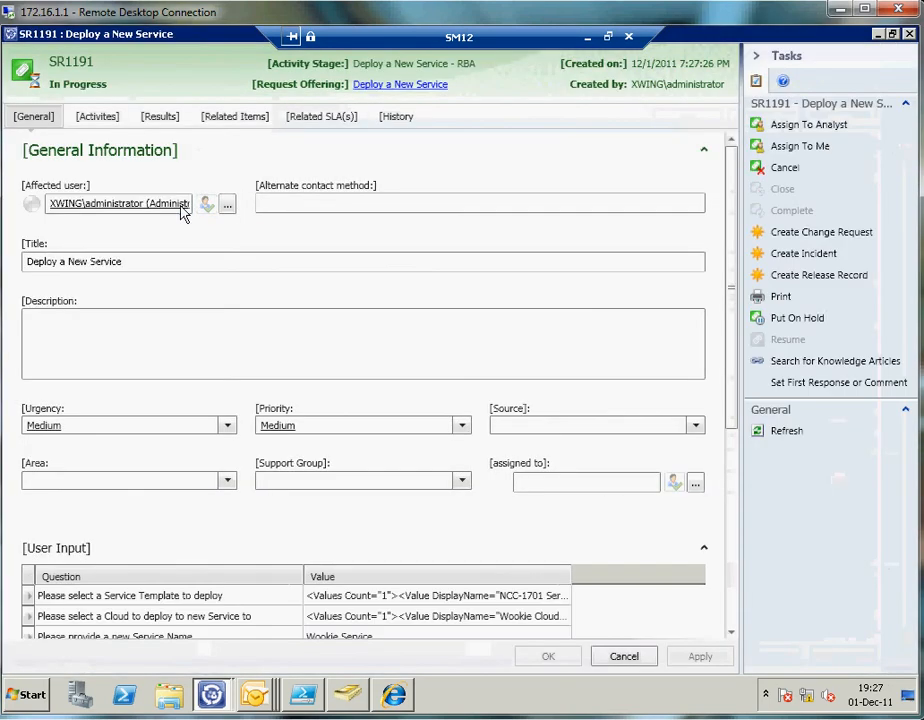
Open the Deploy a New Service - RBA activity of the request and view its associated runbook in Orchestrator.
click(90, 118)
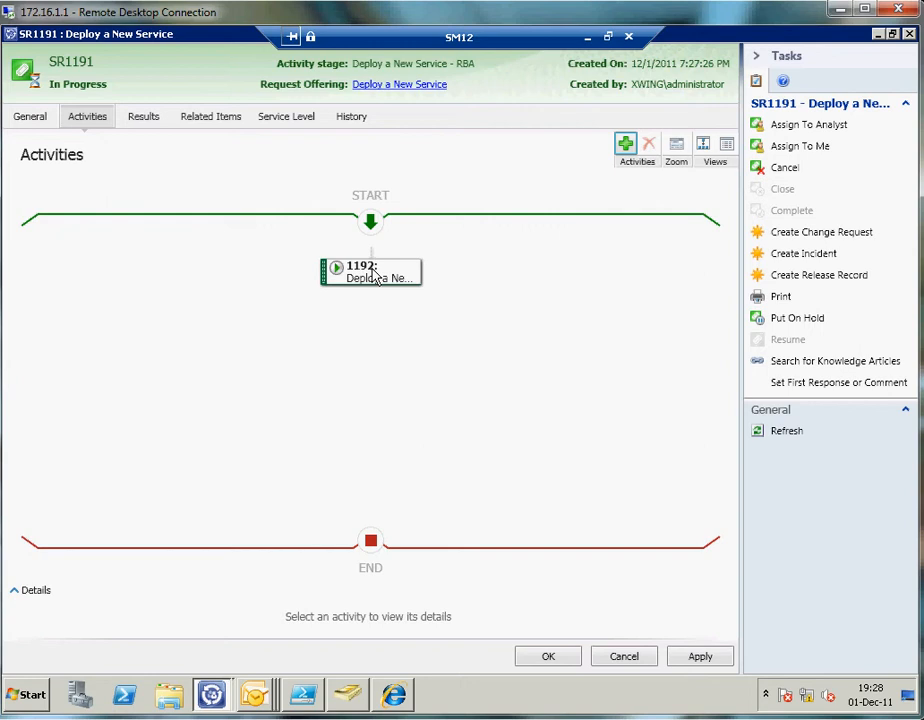
mouse_move(373, 276)
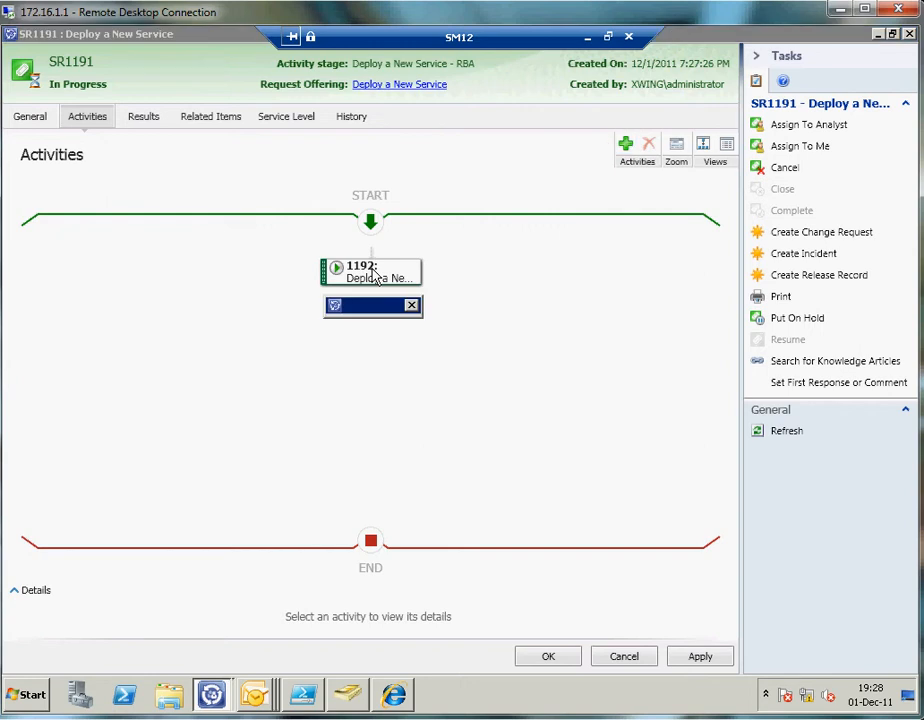
double_click(373, 276)
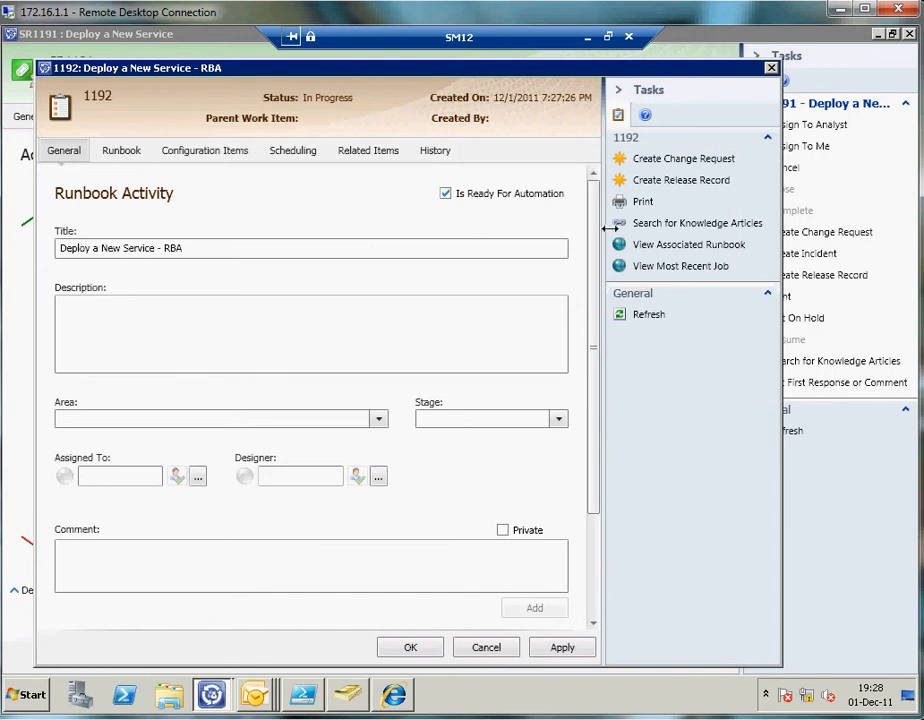
click(663, 249)
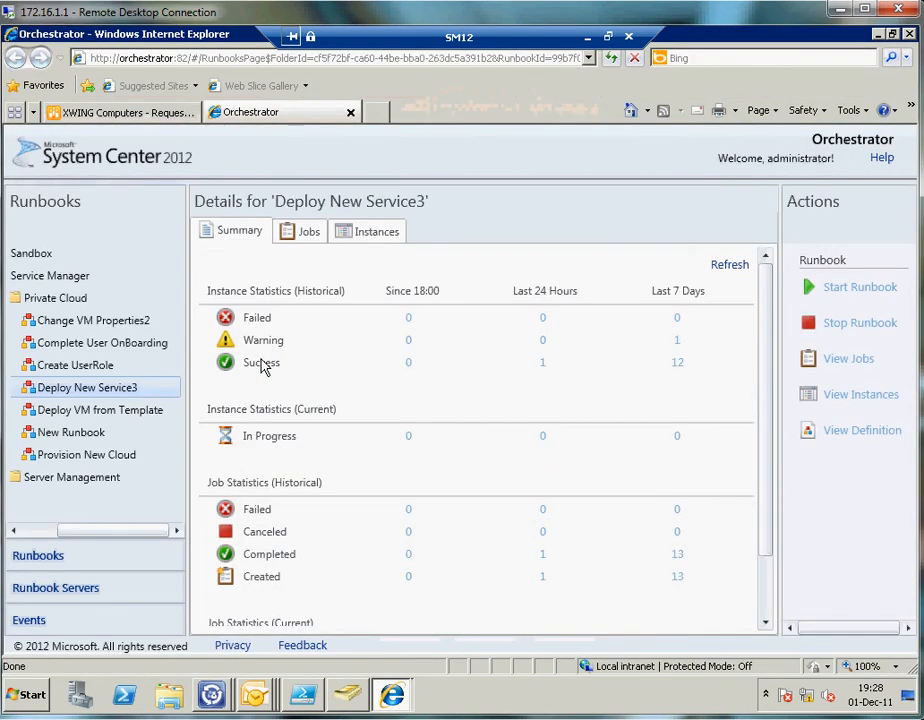
Check the jobs and instances of the Deploy New Service3 runbook and view the diagram of its newest instance.
click(308, 232)
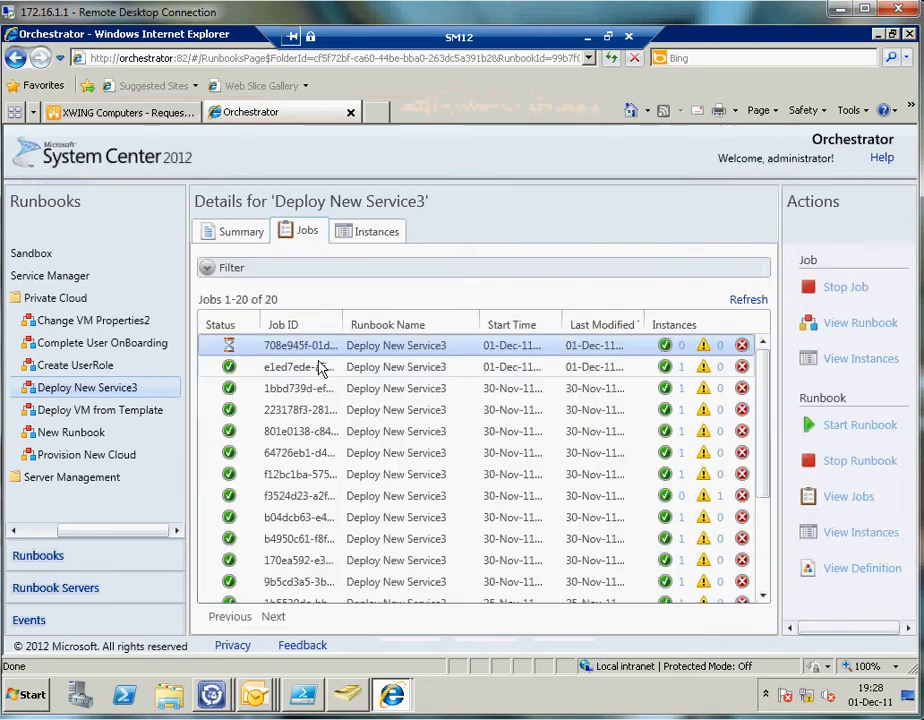
click(368, 228)
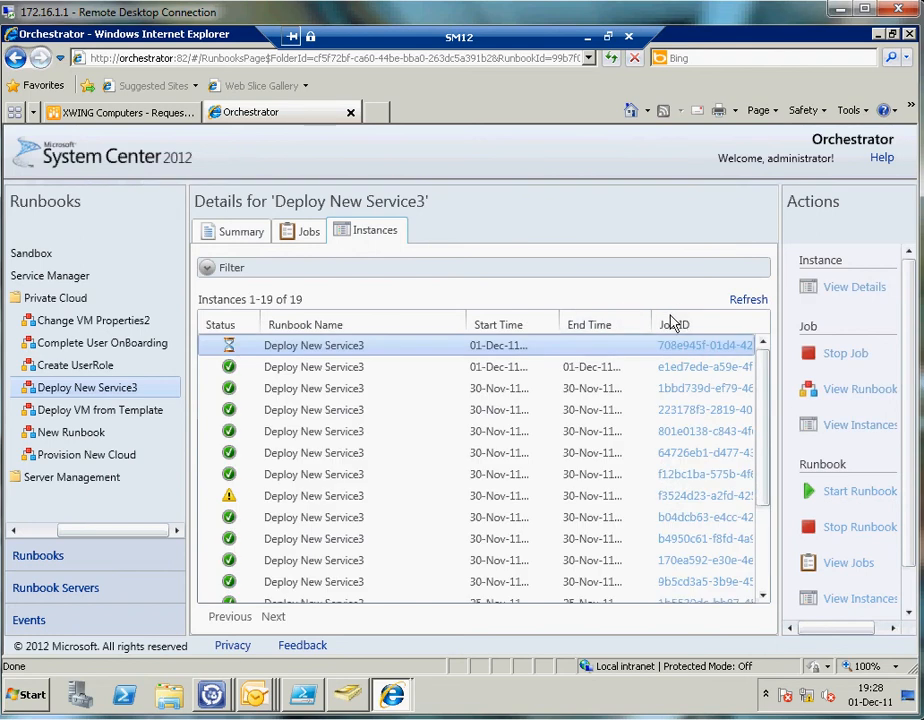
click(846, 290)
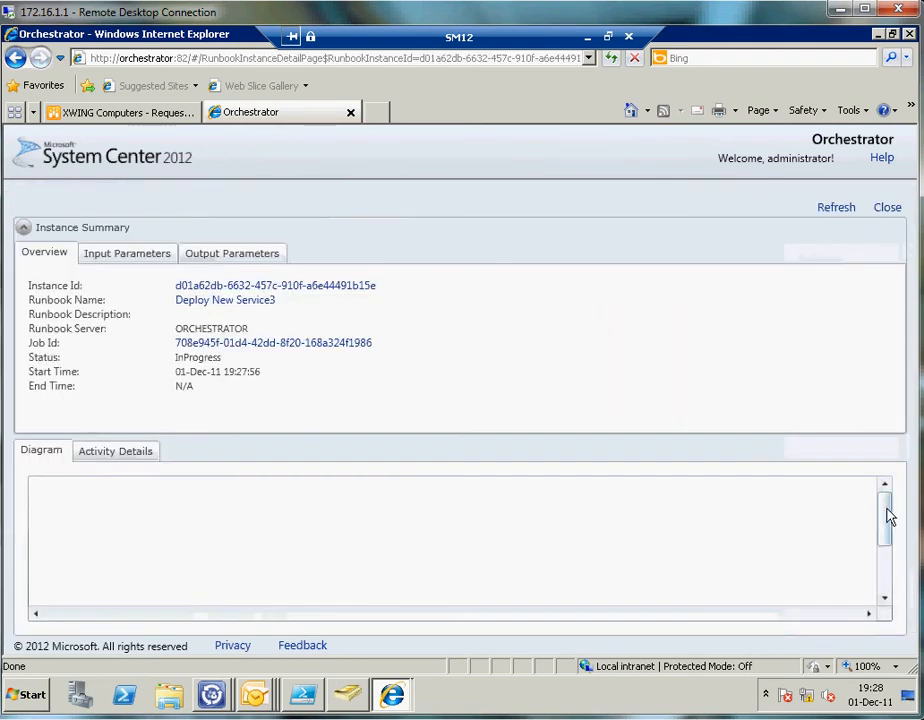
drag(888, 521, 896, 572)
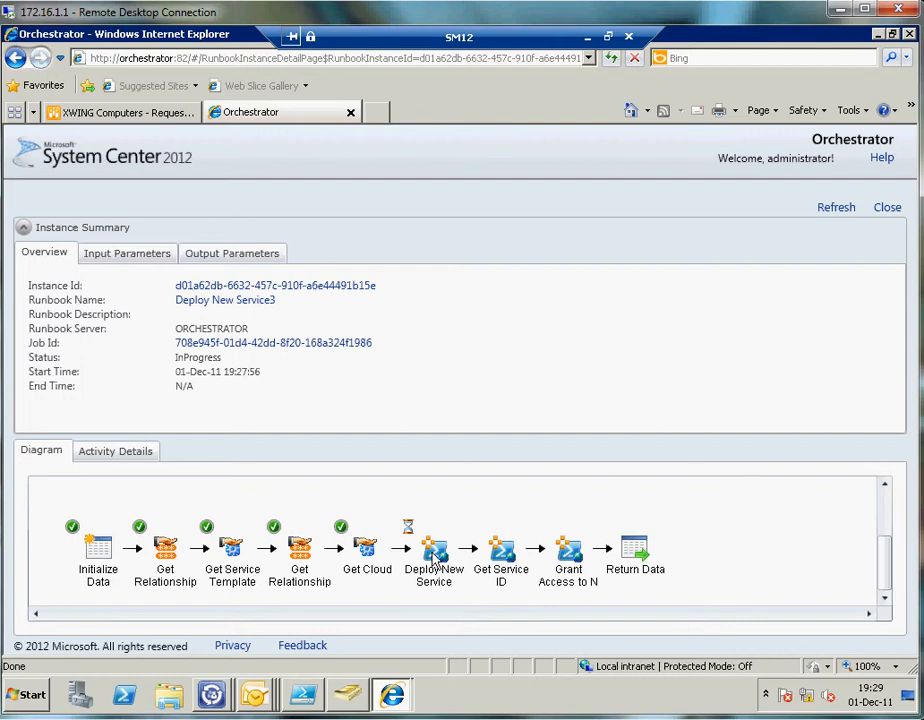
Switch to the VMM12 remote session and inspect the latest Update placement of a service job for the Wookie Service.
click(588, 41)
mouse_move(207, 695)
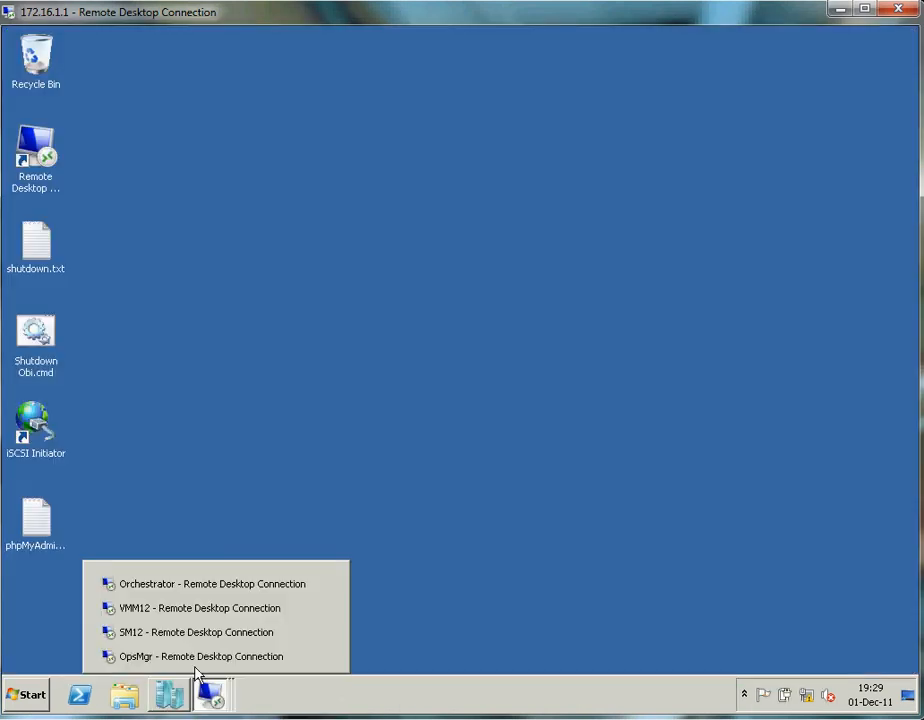
click(175, 608)
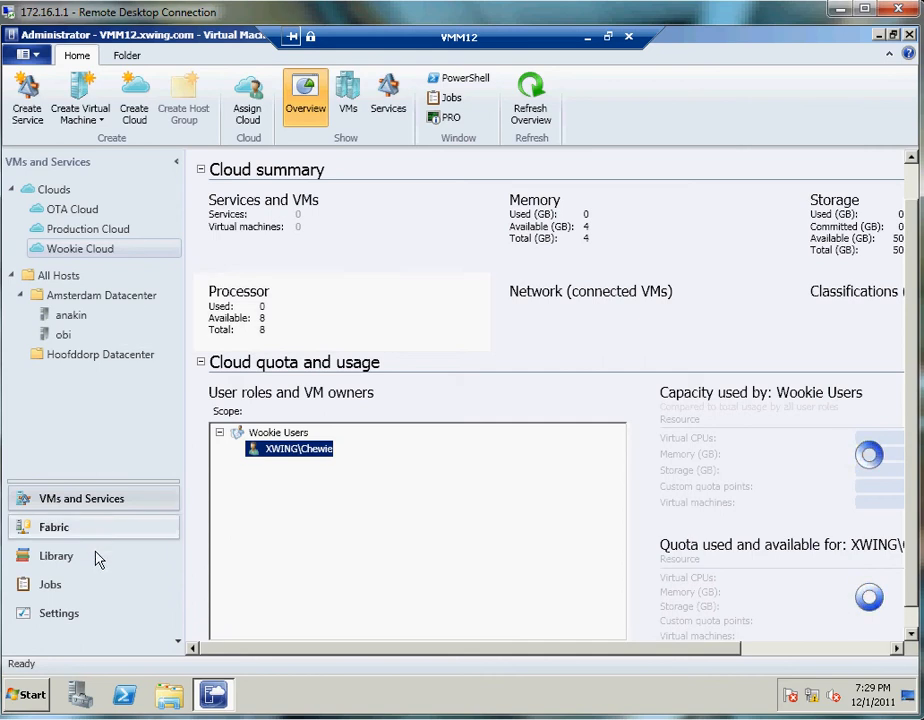
click(72, 586)
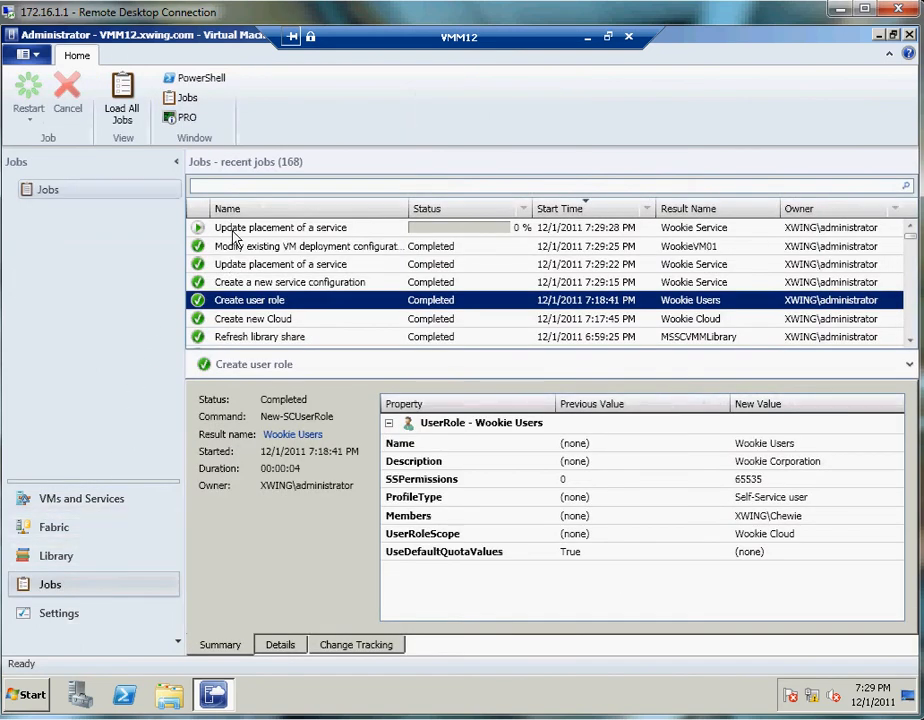
click(233, 229)
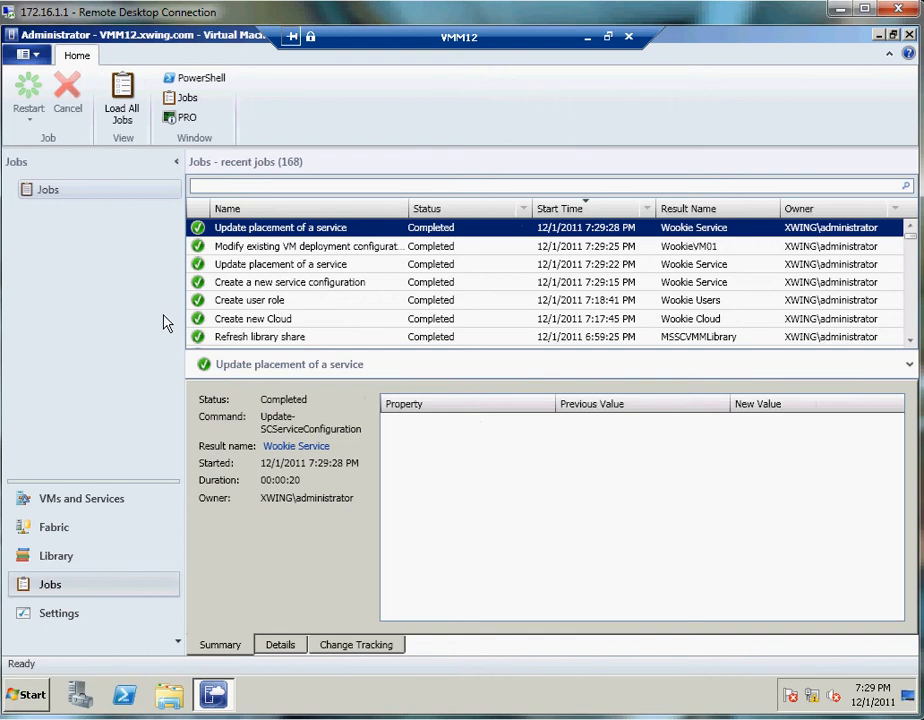
Show the Create Service Instance job's steps, narrow the Step column and select the file deployment step.
ctrl+click(300, 300)
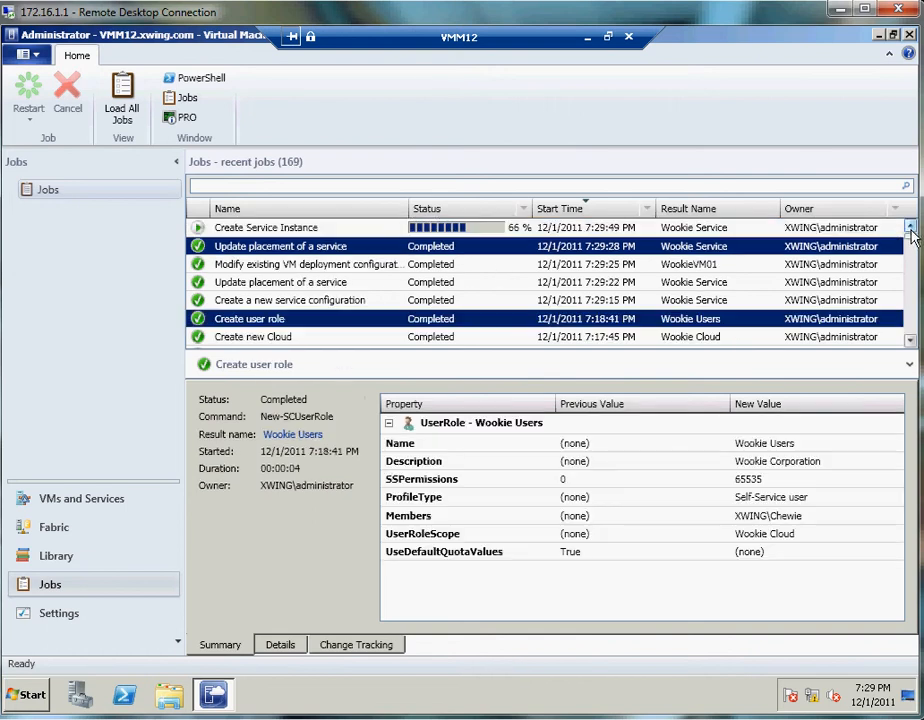
click(296, 231)
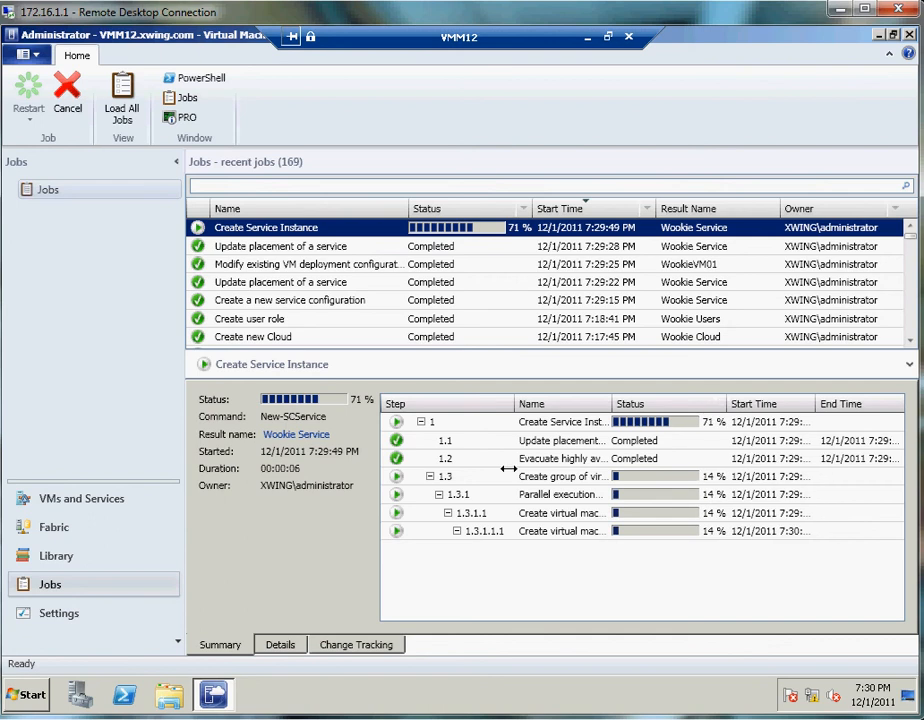
drag(491, 403, 437, 395)
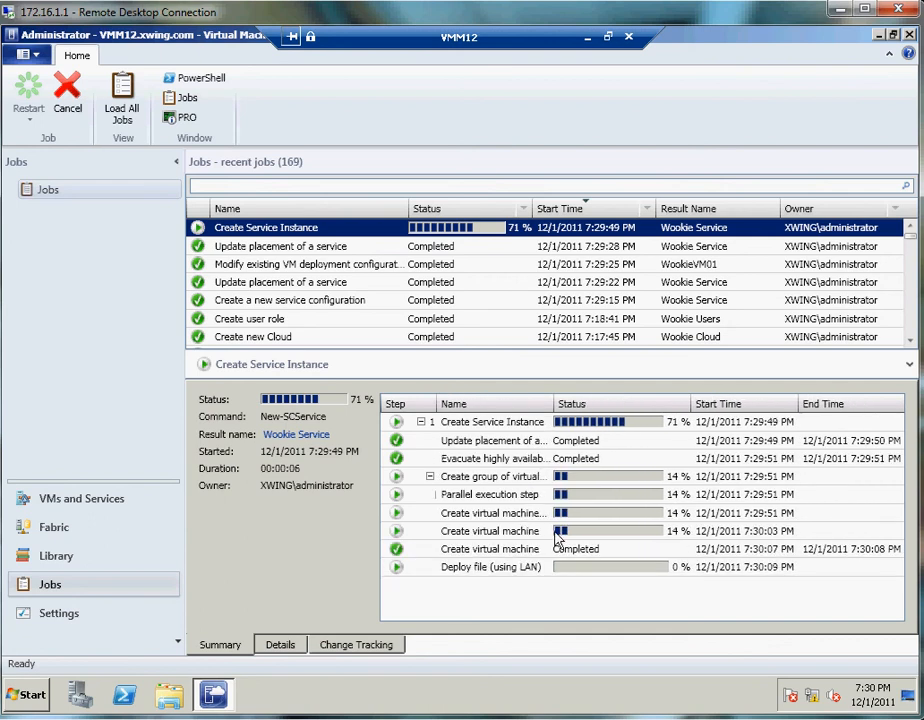
click(572, 578)
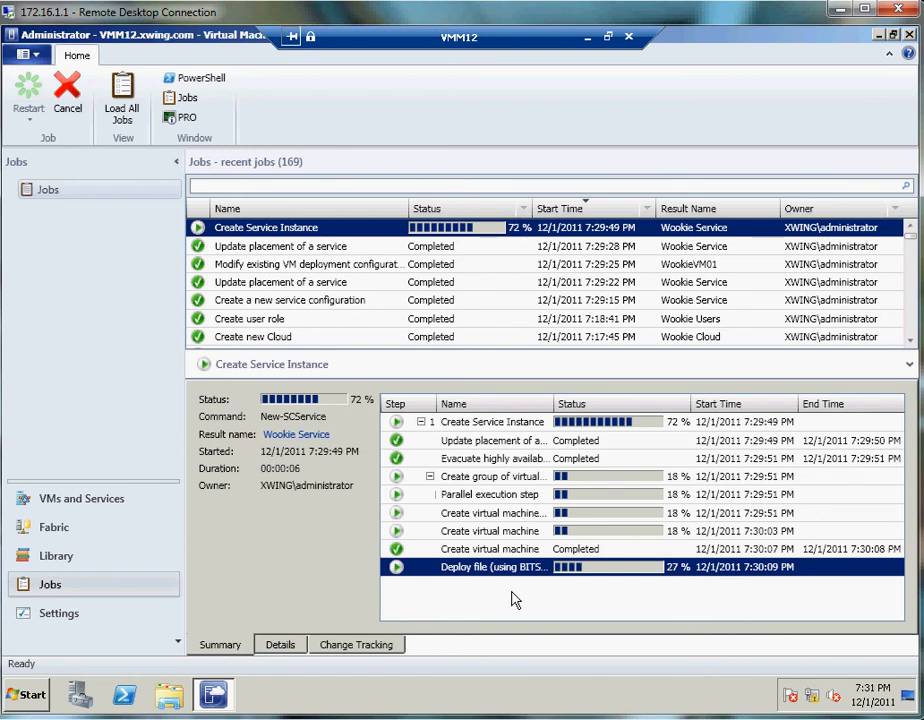
Find Windows PowerShell ISE on the VMM12 server and run it as administrator.
click(30, 697)
text(power)
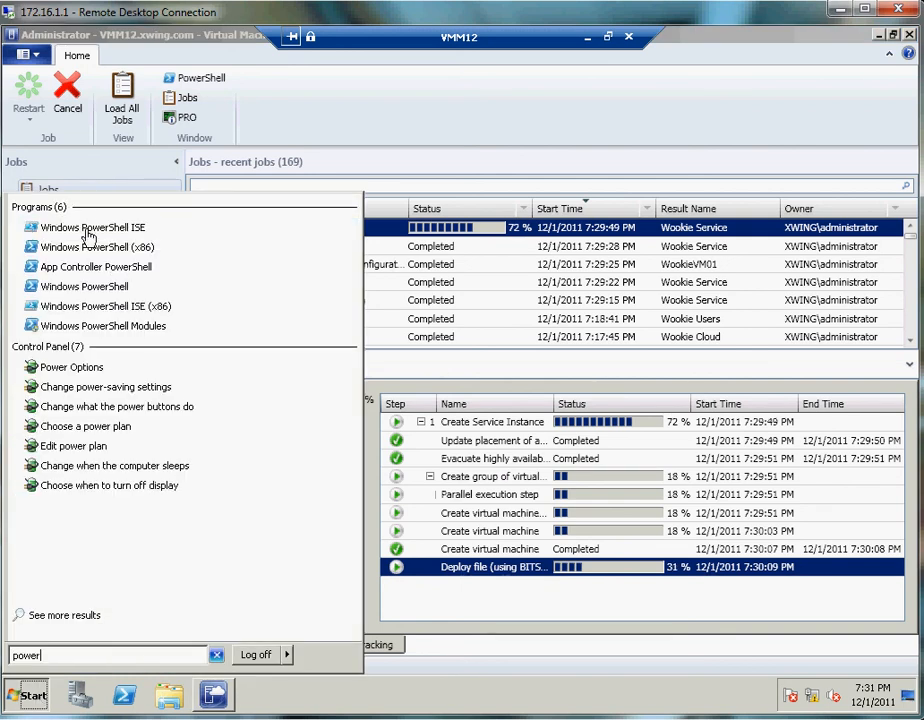
right_click(89, 236)
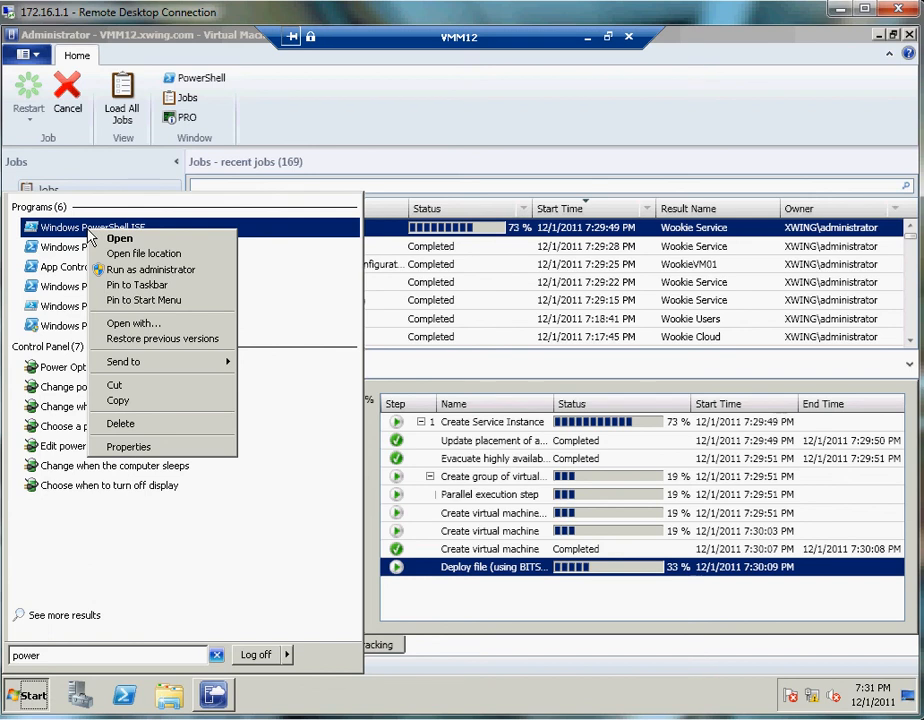
key(Escape)
click(148, 268)
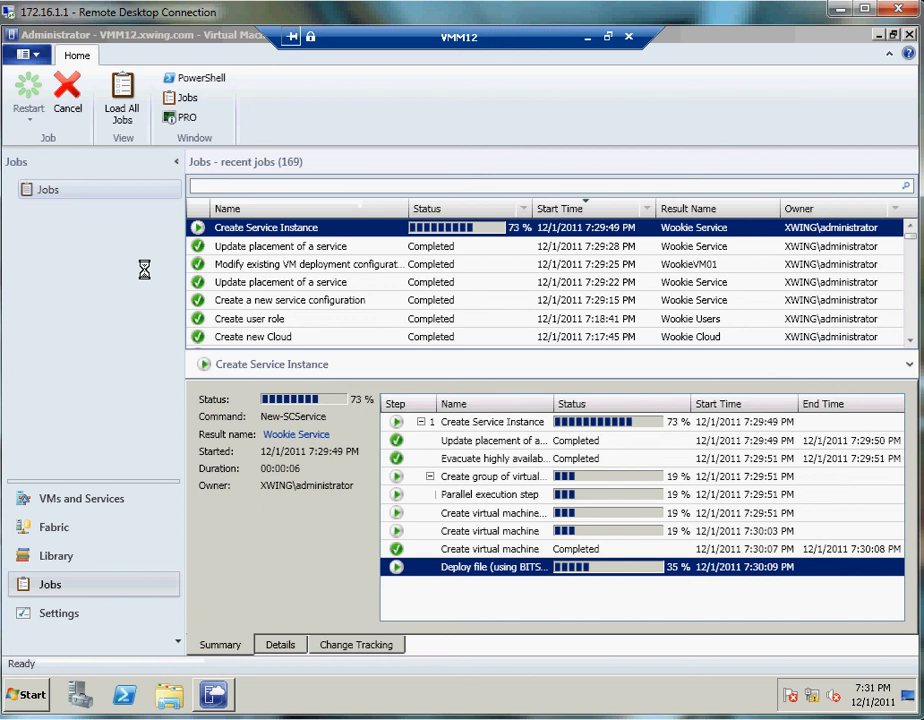
Open the script Final Service Deployment v4 to HostGroup.ps1 from the C:\Install\Powershell folder.
click(18, 55)
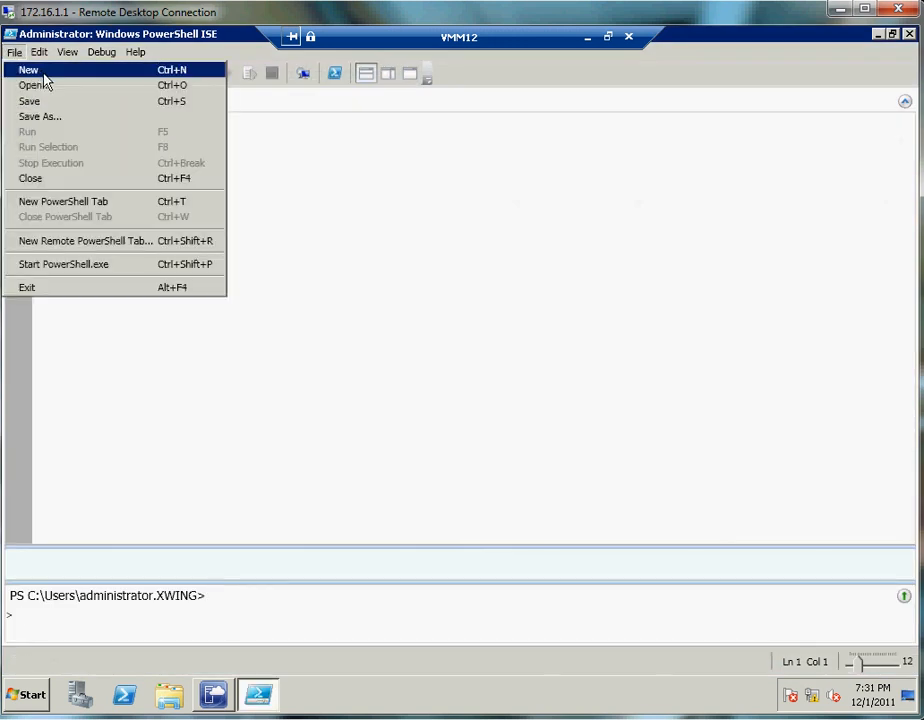
click(45, 86)
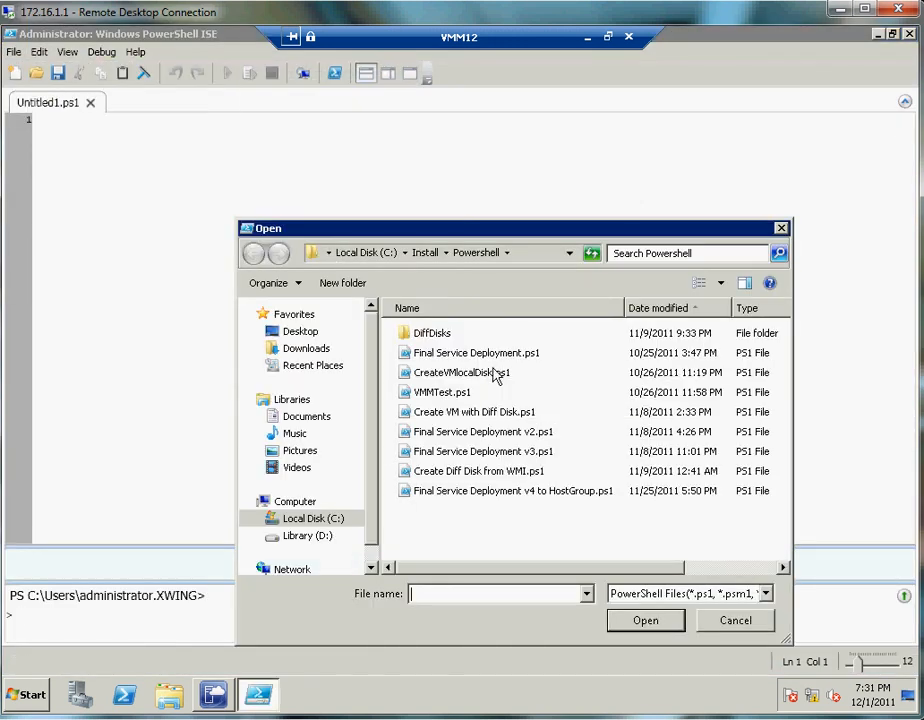
double_click(497, 500)
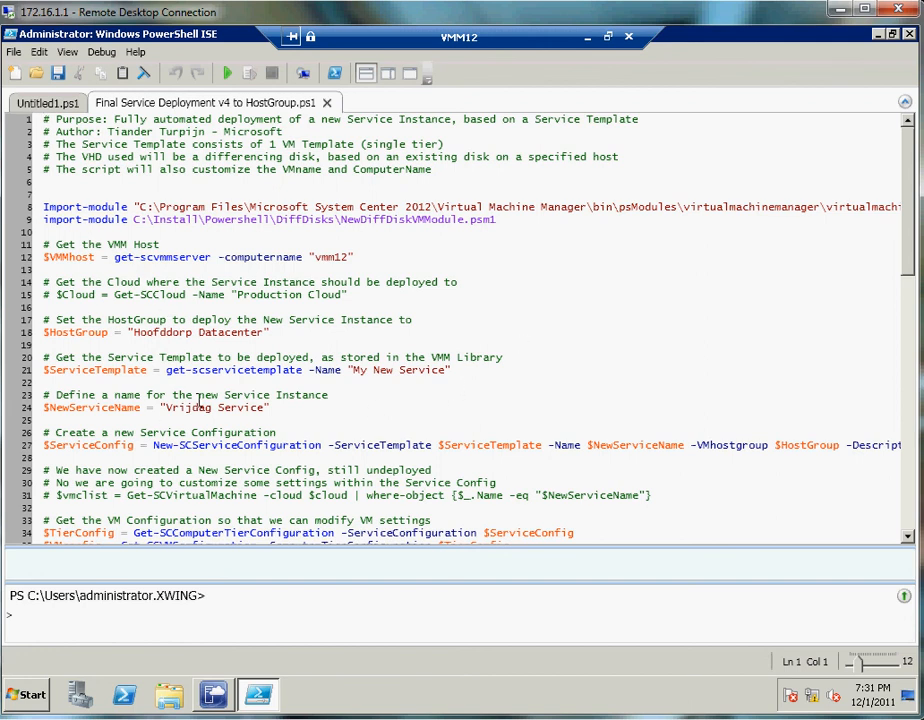
Examine the script's section that creates a differencing disk on a specified host, then return to the Virtual Machine Manager jobs.
scroll(306, 343, down, 4)
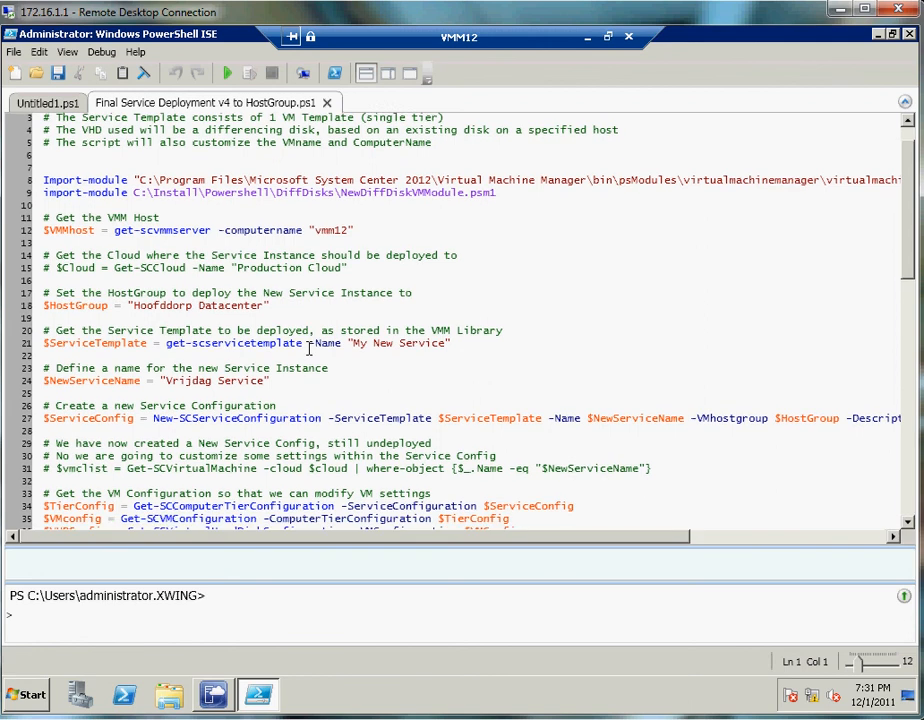
scroll(306, 343, down, 5)
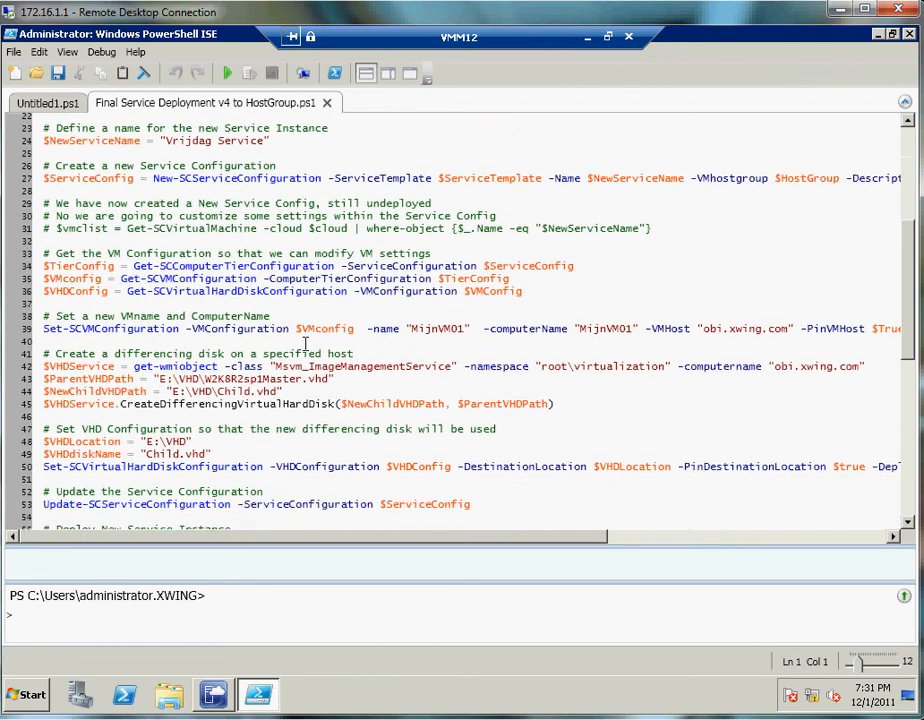
scroll(306, 343, down, 2)
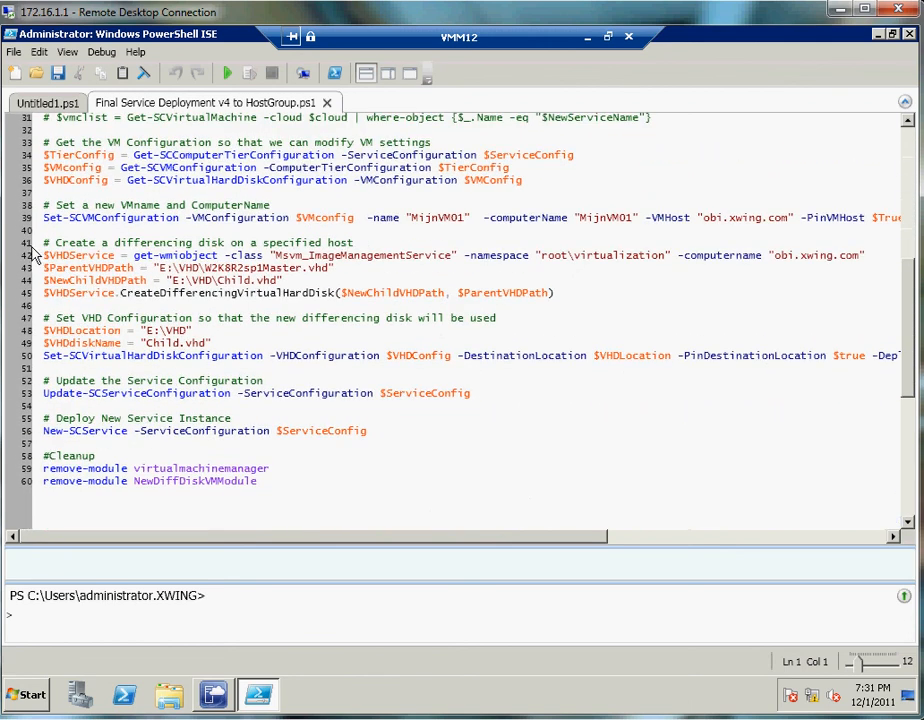
drag(45, 242, 565, 292)
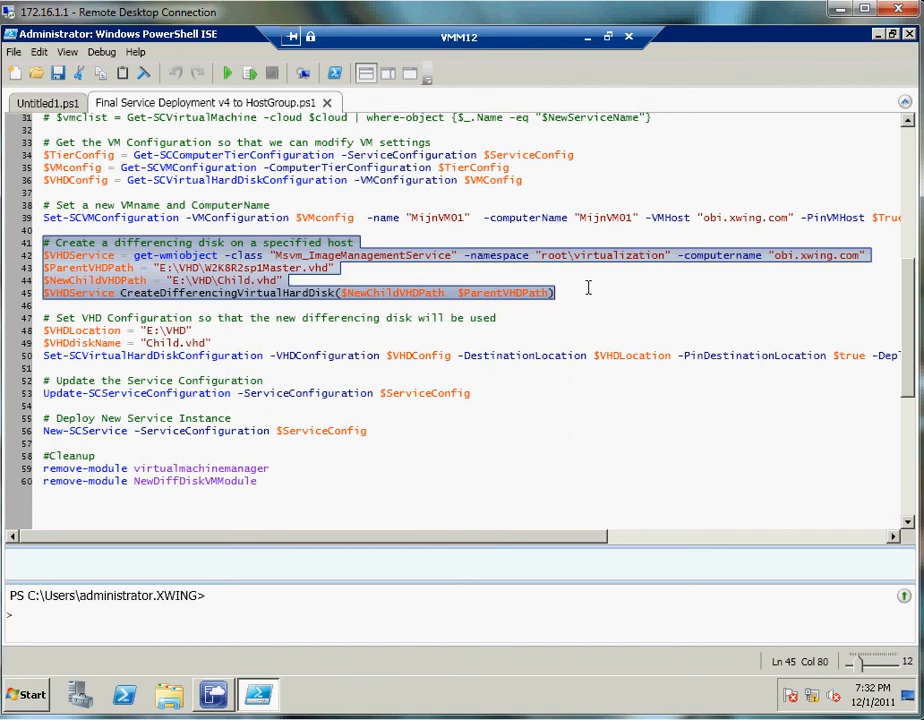
click(878, 35)
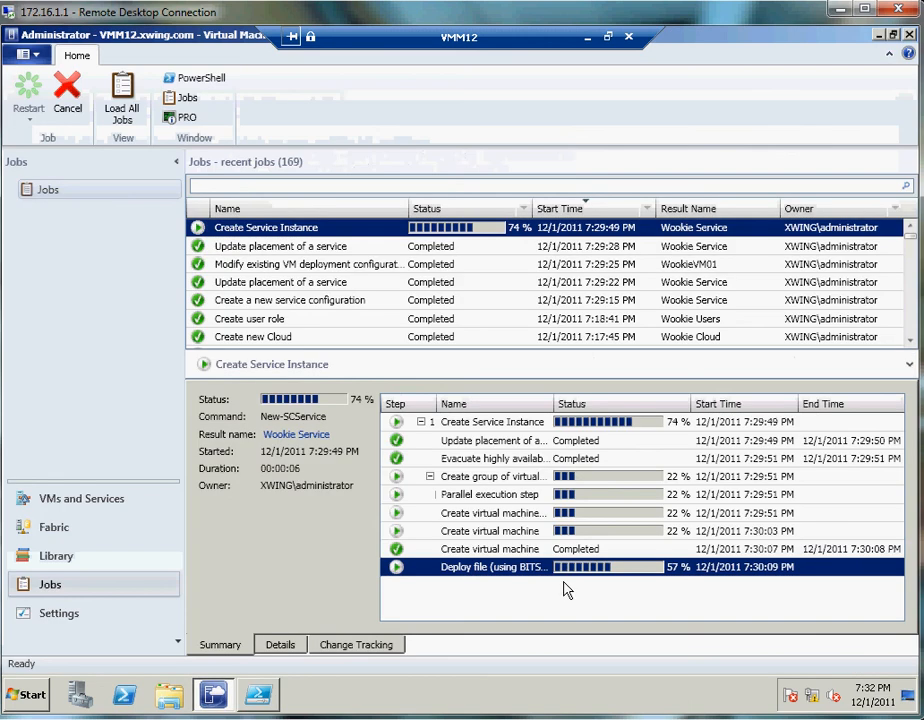